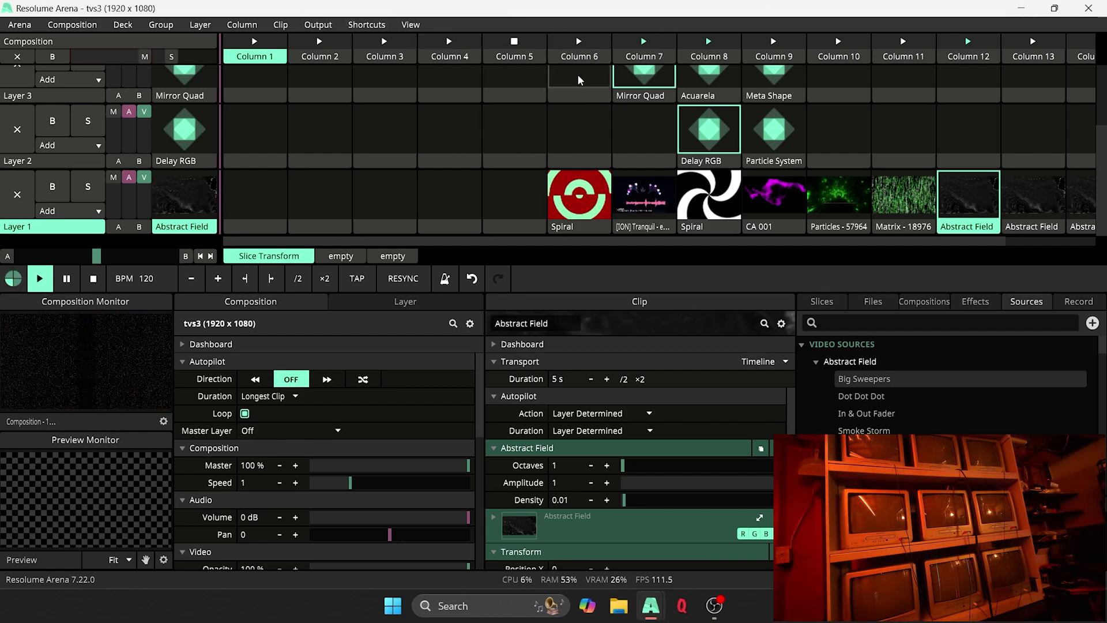
Trigger the Spiral clip in Column 8 of Layer 1 so it fills the CRT wall
{"action": "left_click", "coordinate": [706, 199]}
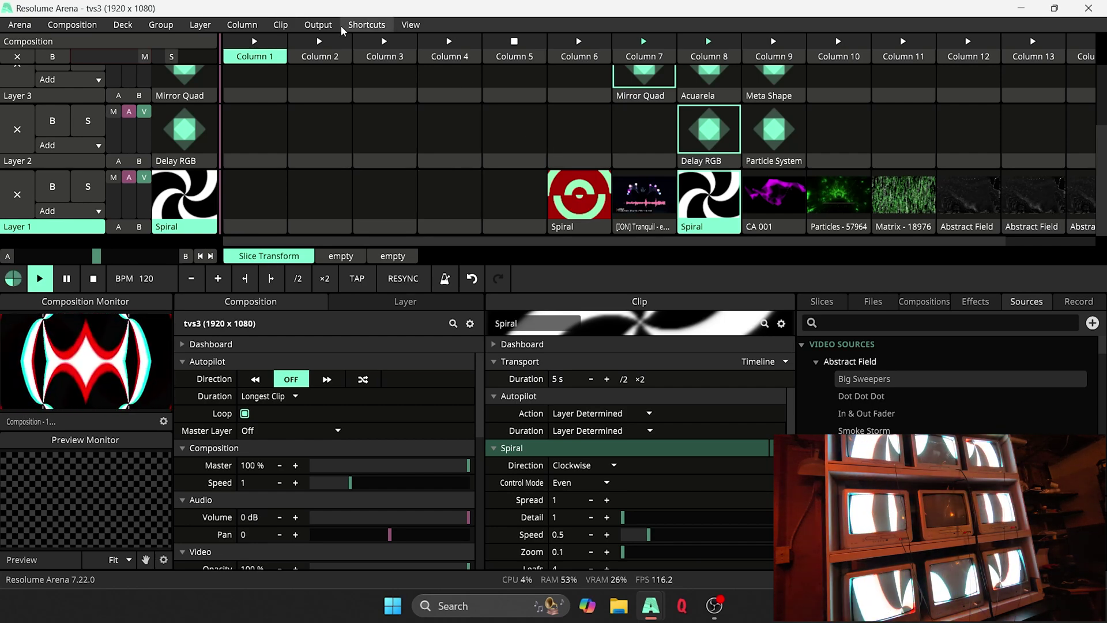
Bring up the Output menu listing Display 2 fullscreen, sharing options and Advanced output
{"action": "left_click", "coordinate": [317, 25]}
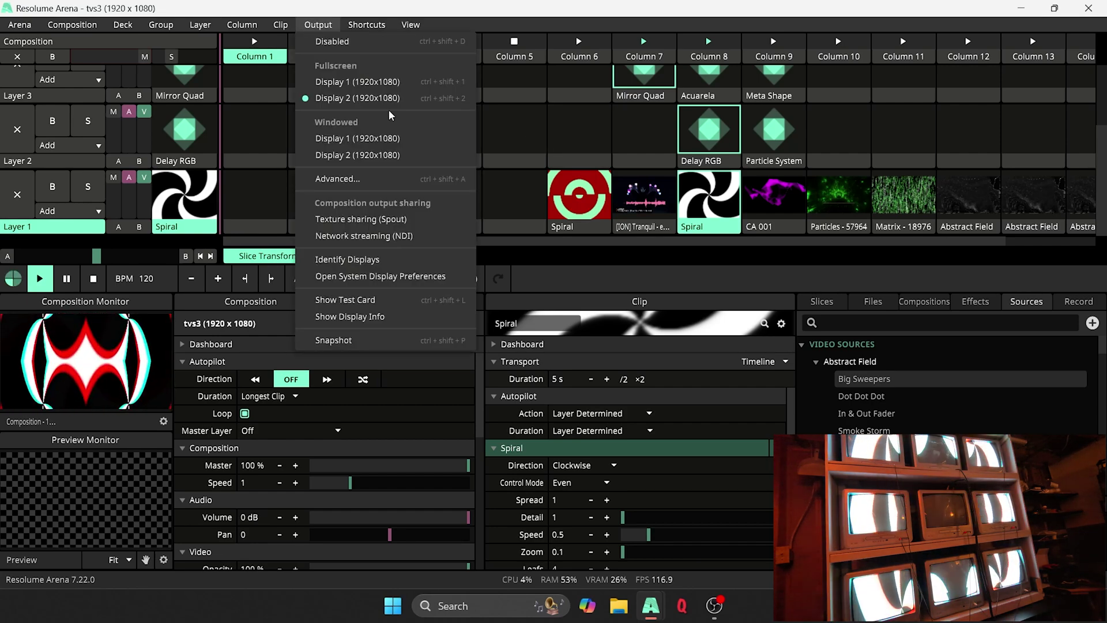
{"action": "left_click", "coordinate": [274, 4]}
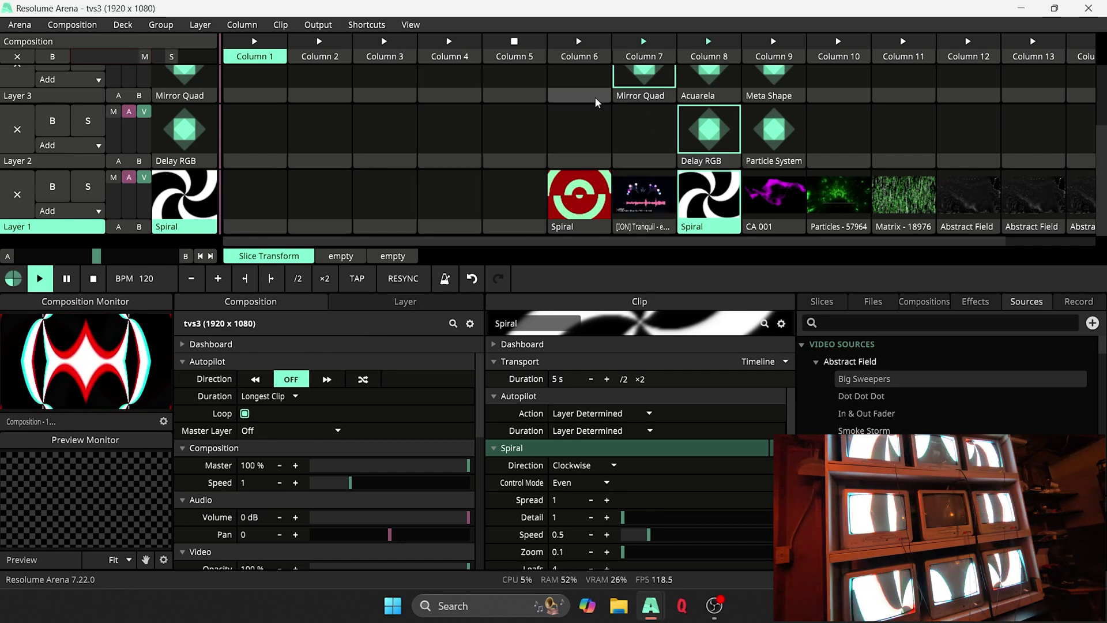
{"action": "left_click", "coordinate": [319, 25]}
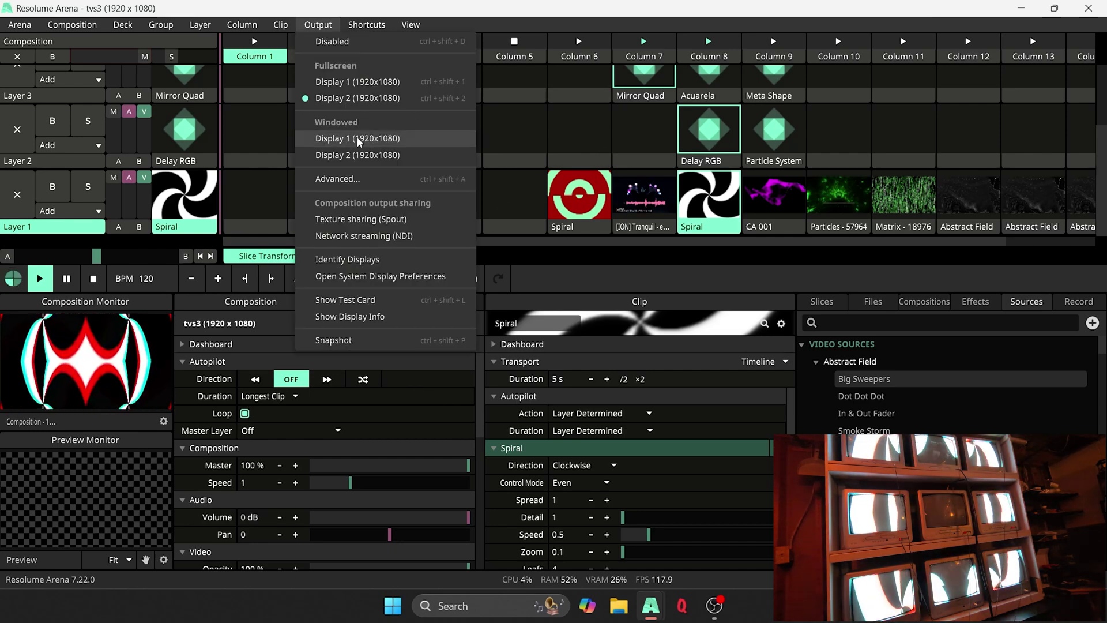
Open Advanced Output and compare the output placement with the input slice layout
{"action": "left_click", "coordinate": [351, 182]}
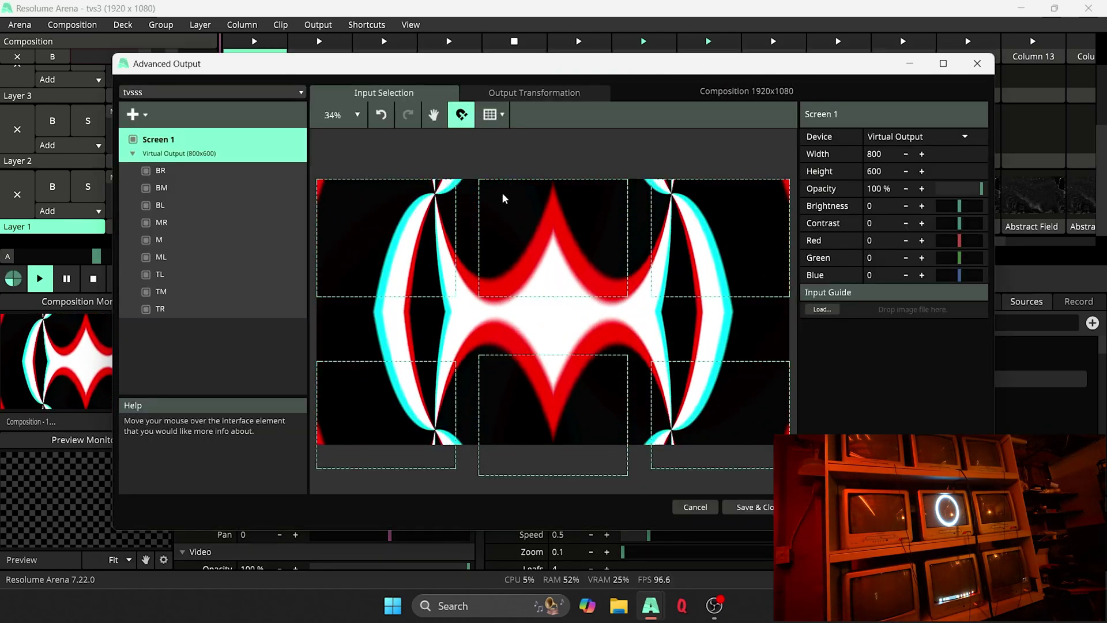
{"action": "left_click", "coordinate": [518, 91]}
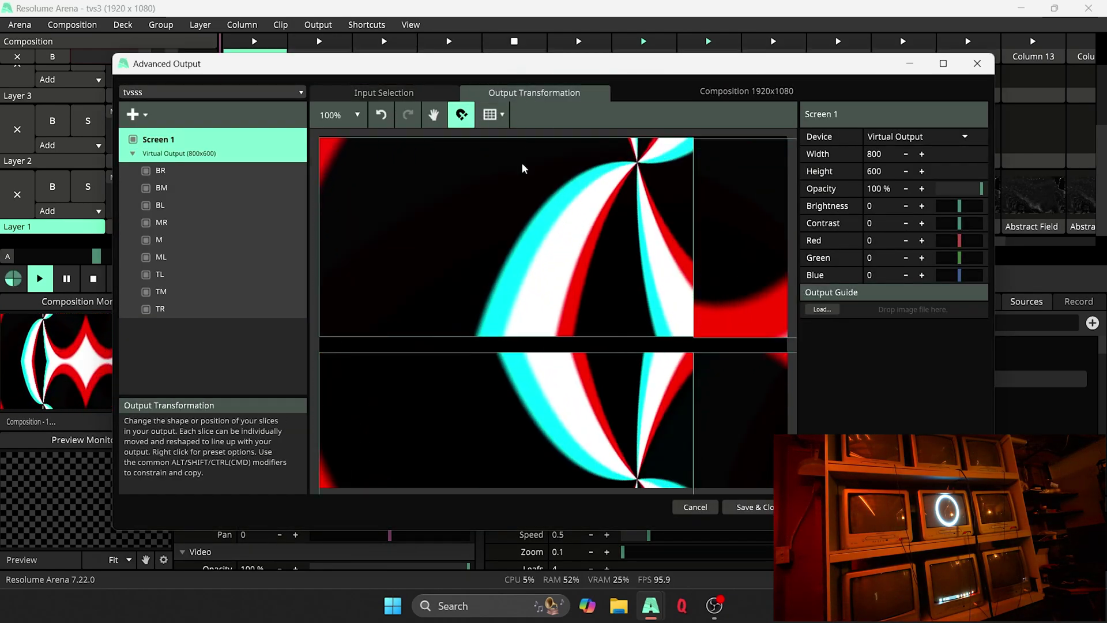
{"action": "left_click", "coordinate": [392, 92]}
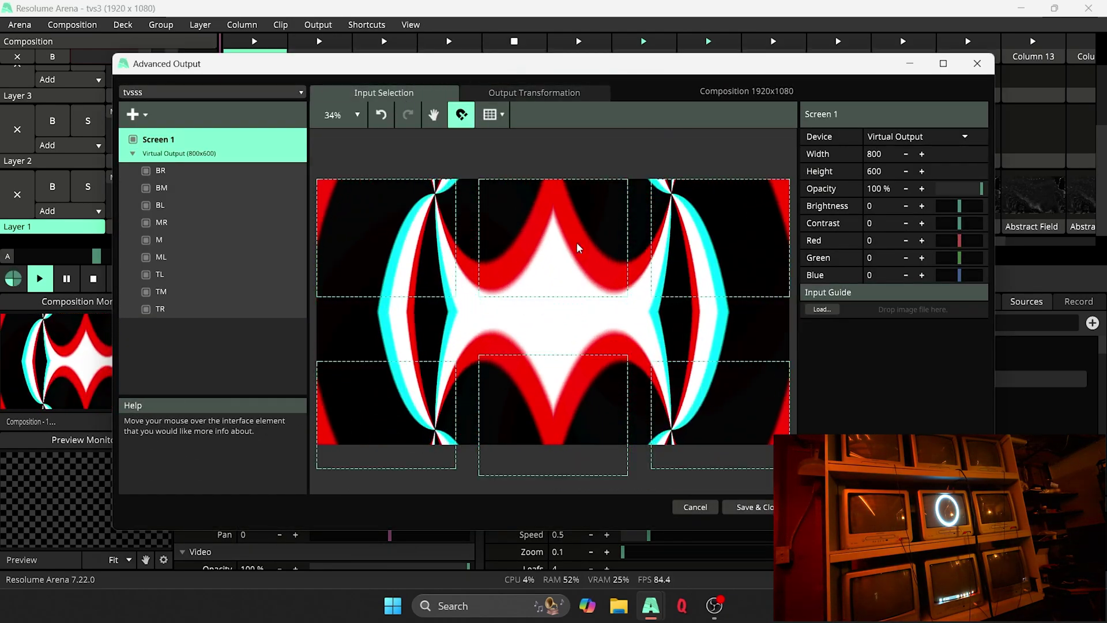
{"action": "scroll", "coordinate": [579, 254], "scroll_direction": "down", "scroll_amount": 5}
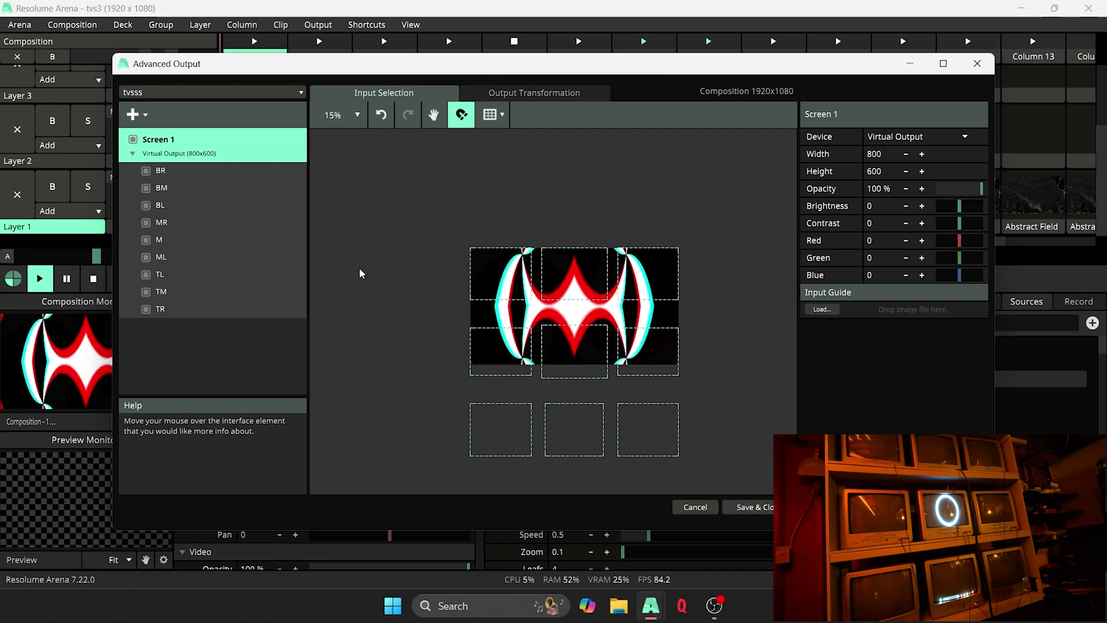
Select all nine slices, drag the 3x3 grid to the composition centre, and close the mapping
{"action": "left_click_drag", "start_coordinate": [439, 255], "coordinate": [600, 353]}
{"action": "left_click", "coordinate": [584, 344]}
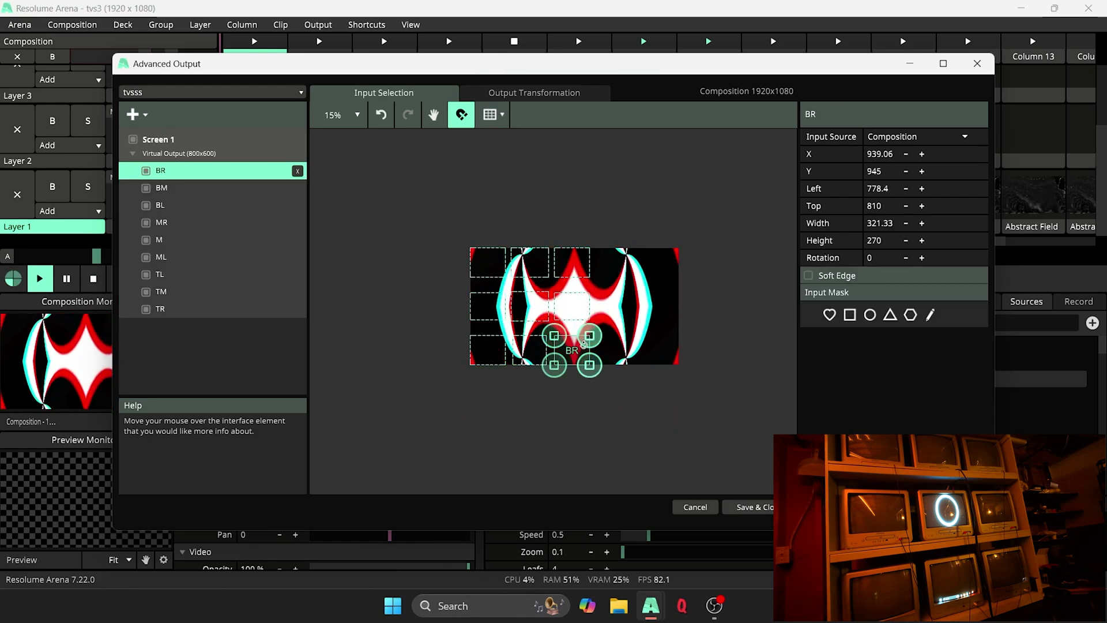
{"action": "left_click_drag", "start_coordinate": [392, 237], "coordinate": [636, 428]}
{"action": "left_click_drag", "start_coordinate": [556, 338], "coordinate": [600, 338]}
{"action": "left_click", "coordinate": [613, 412]}
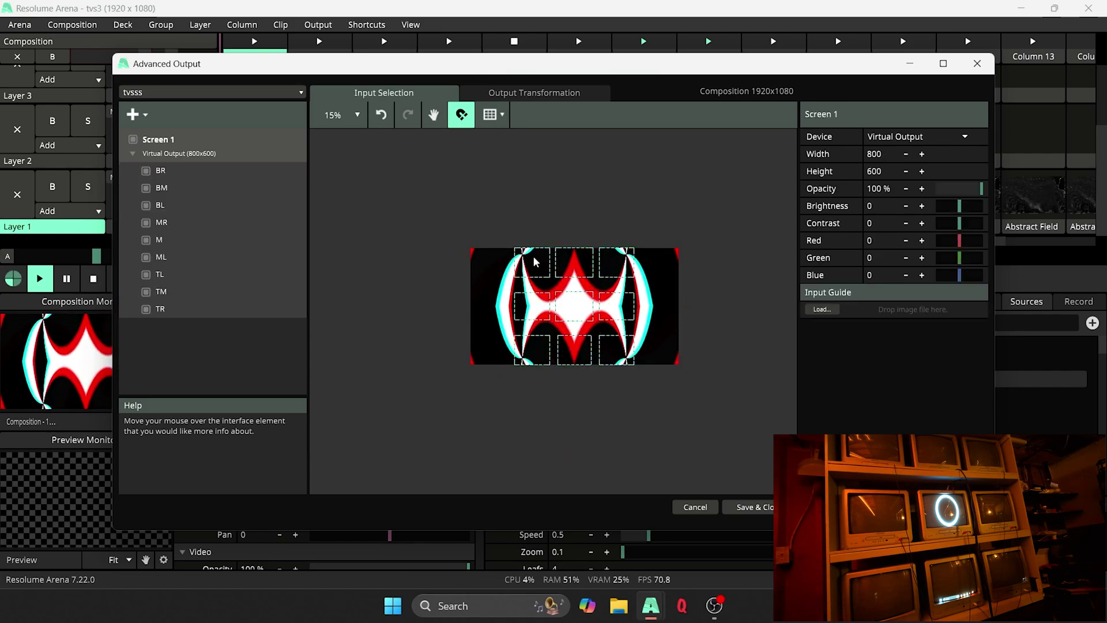
{"action": "scroll", "coordinate": [610, 358], "scroll_direction": "up", "scroll_amount": 3}
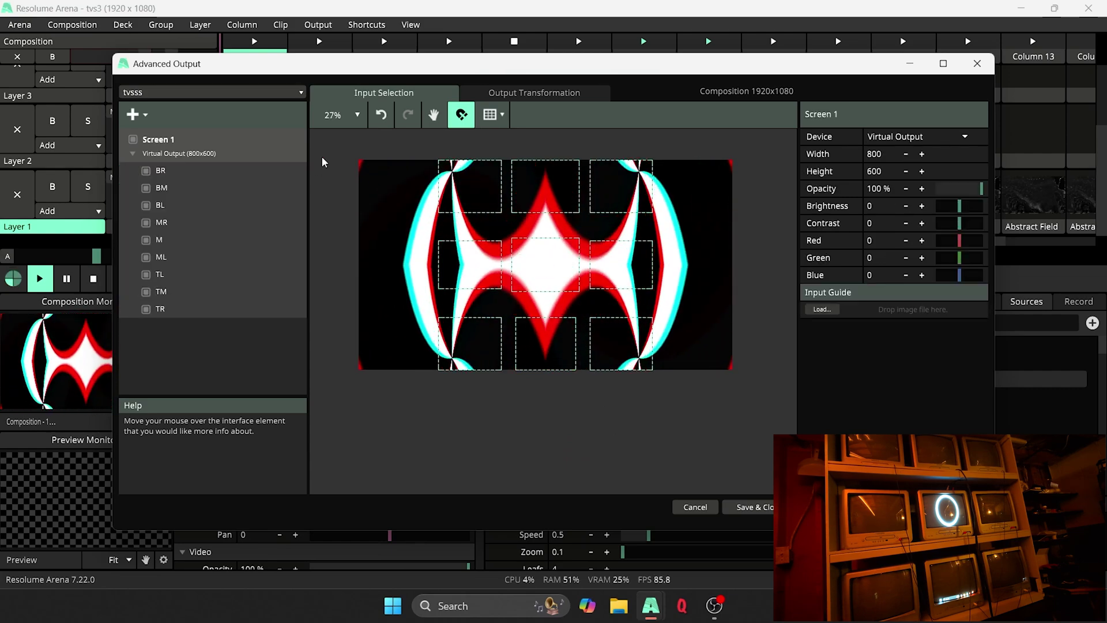
{"action": "scroll", "coordinate": [461, 233], "scroll_direction": "down", "scroll_amount": 1}
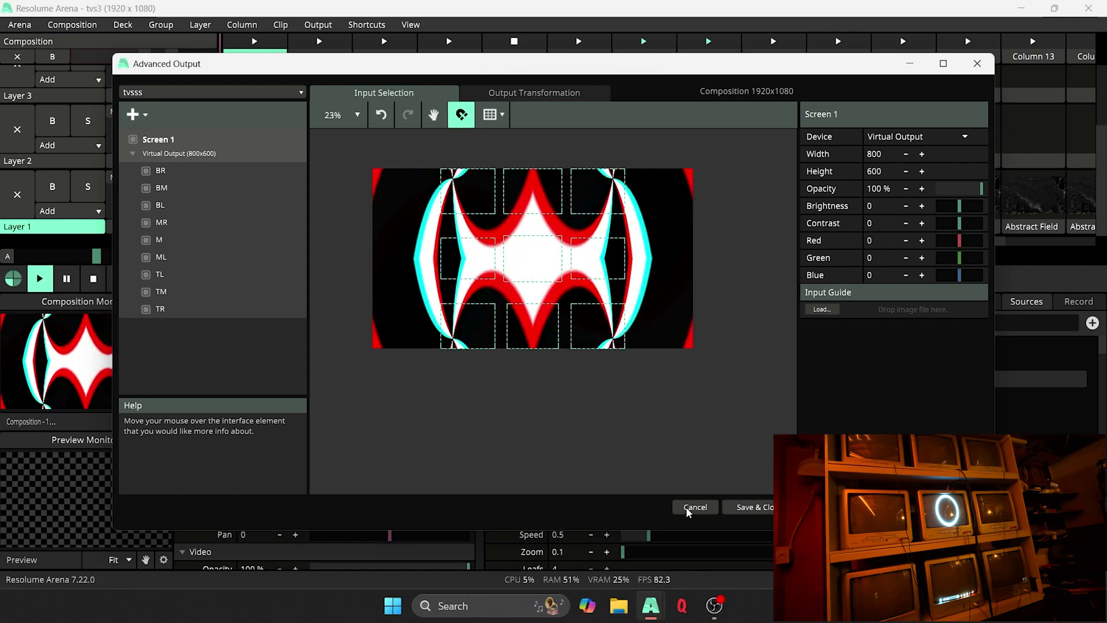
{"action": "left_click", "coordinate": [734, 507]}
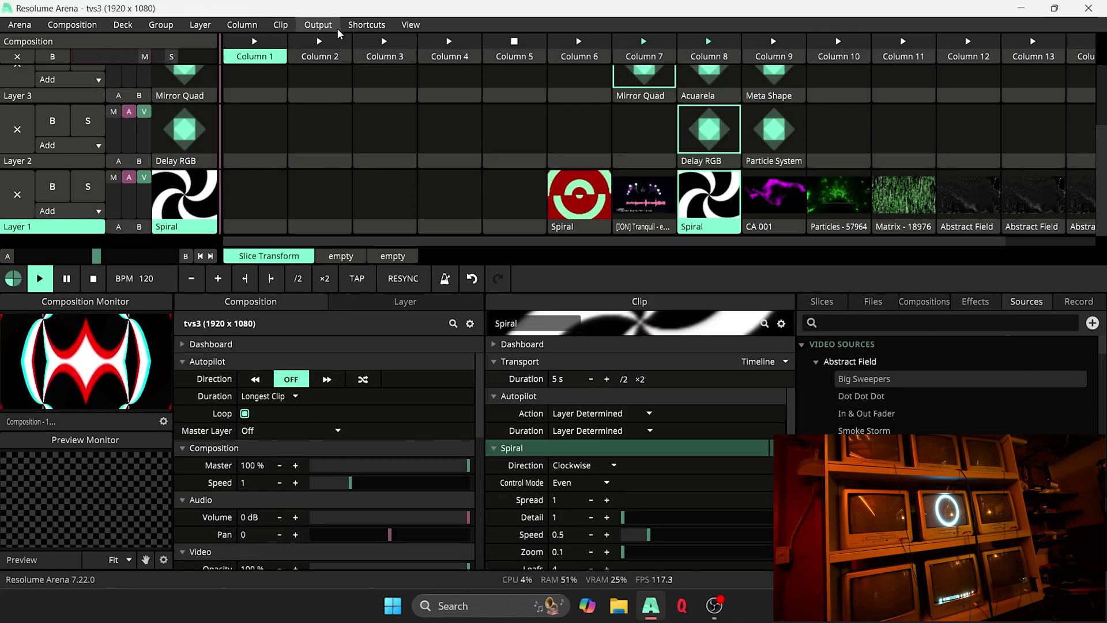
Reopen the Advanced Output slice mapping from the Output menu
{"action": "left_click", "coordinate": [333, 25]}
{"action": "left_click", "coordinate": [398, 108]}
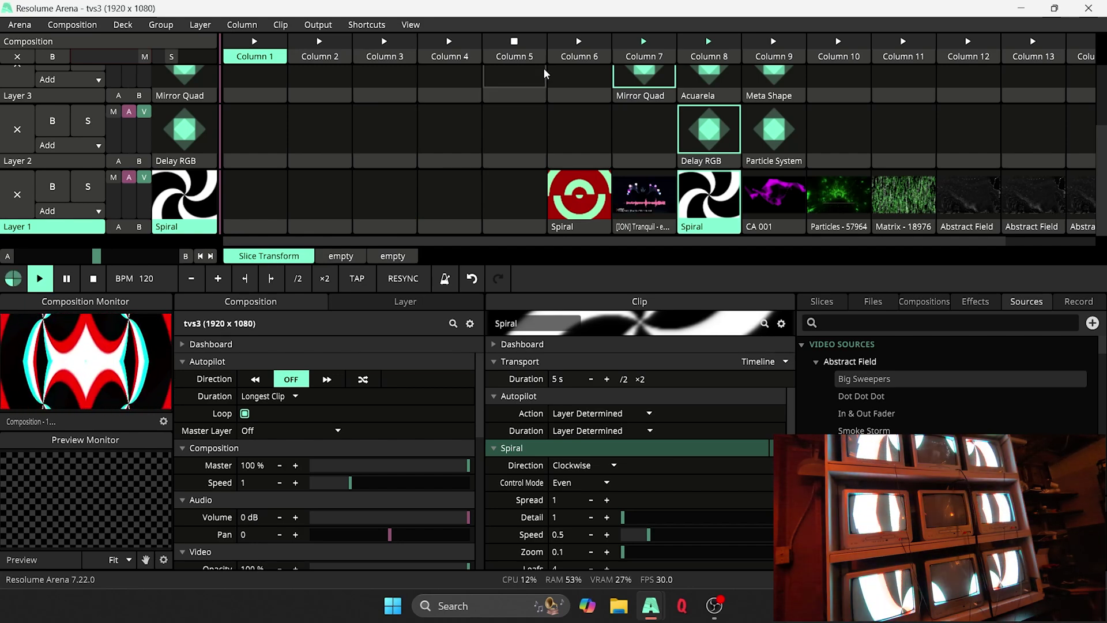
{"action": "left_click", "coordinate": [317, 24]}
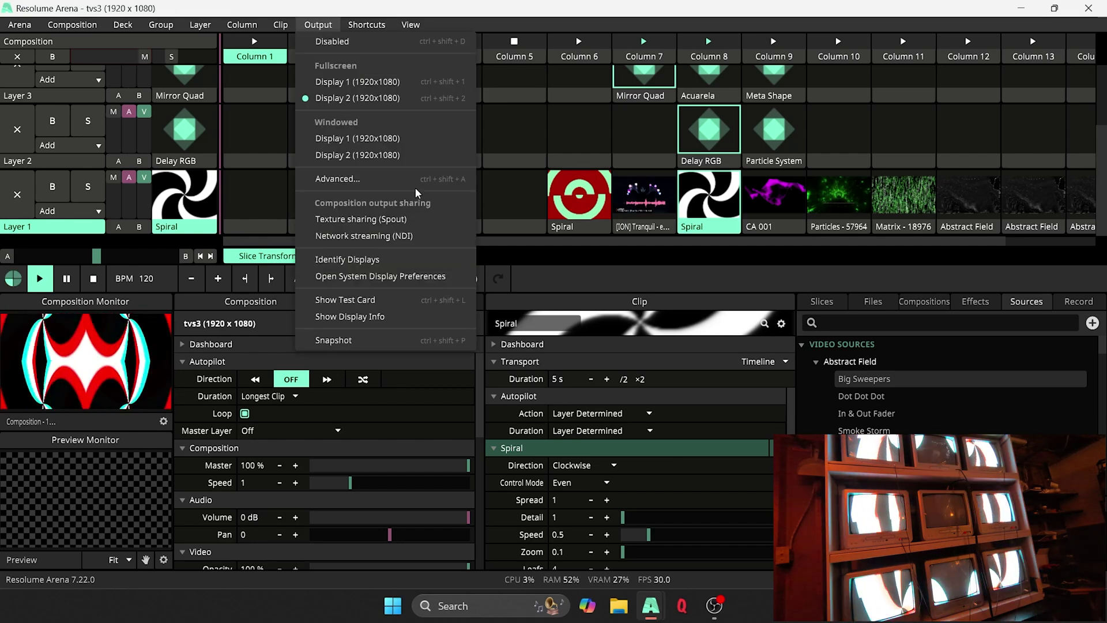
{"action": "left_click", "coordinate": [393, 180]}
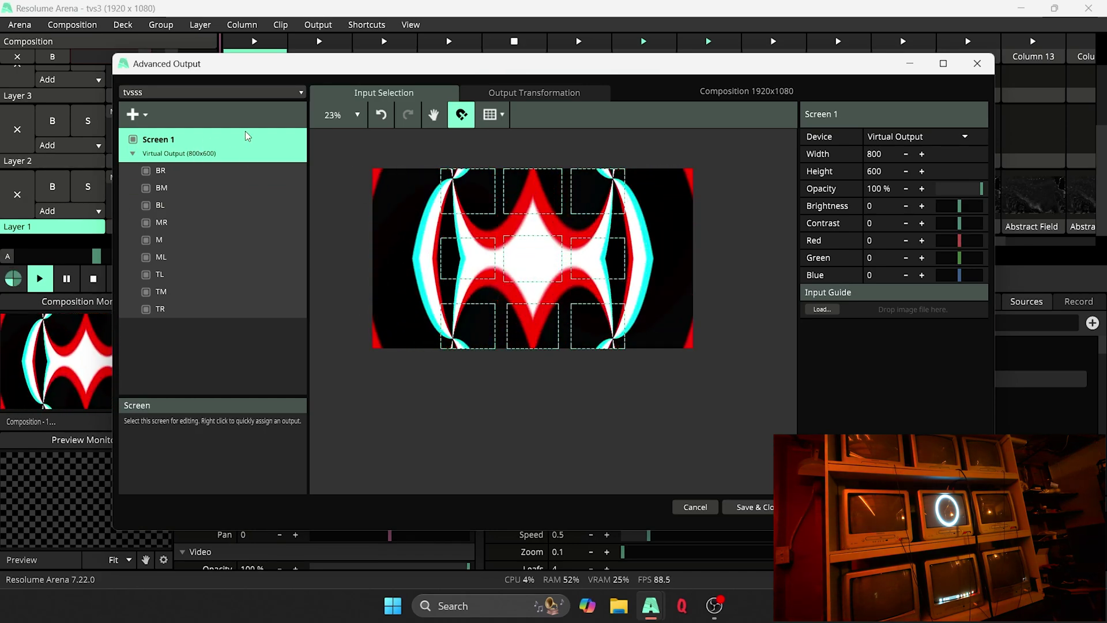
Set Screen 1's output device to Display 2 (1920x1080)
{"action": "left_click", "coordinate": [133, 154]}
{"action": "left_click", "coordinate": [134, 154]}
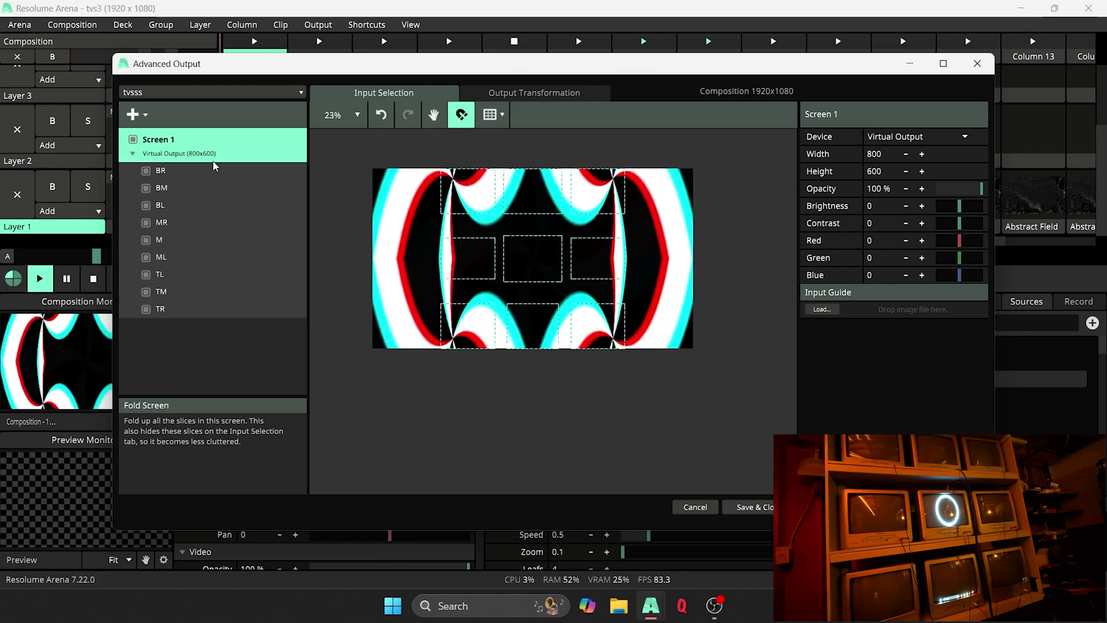
{"action": "left_click", "coordinate": [915, 137]}
{"action": "left_click", "coordinate": [957, 165]}
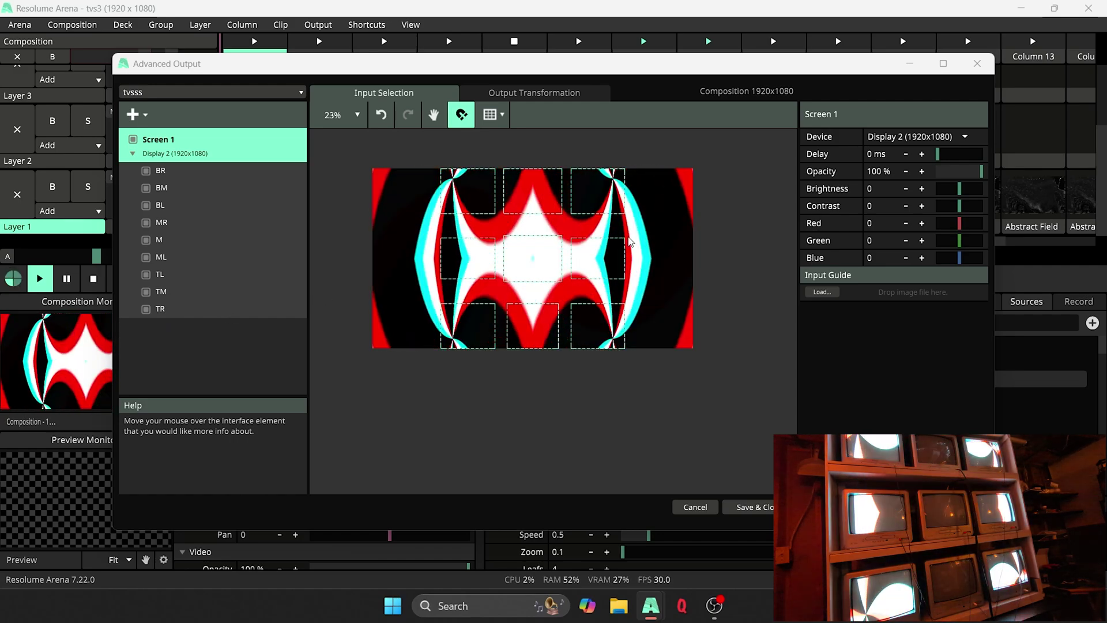
Inspect the TL, TM, TR, ML, M and MR slices, then deselect to show Screen 1's settings
{"action": "scroll", "coordinate": [613, 242], "scroll_direction": "up", "scroll_amount": 4}
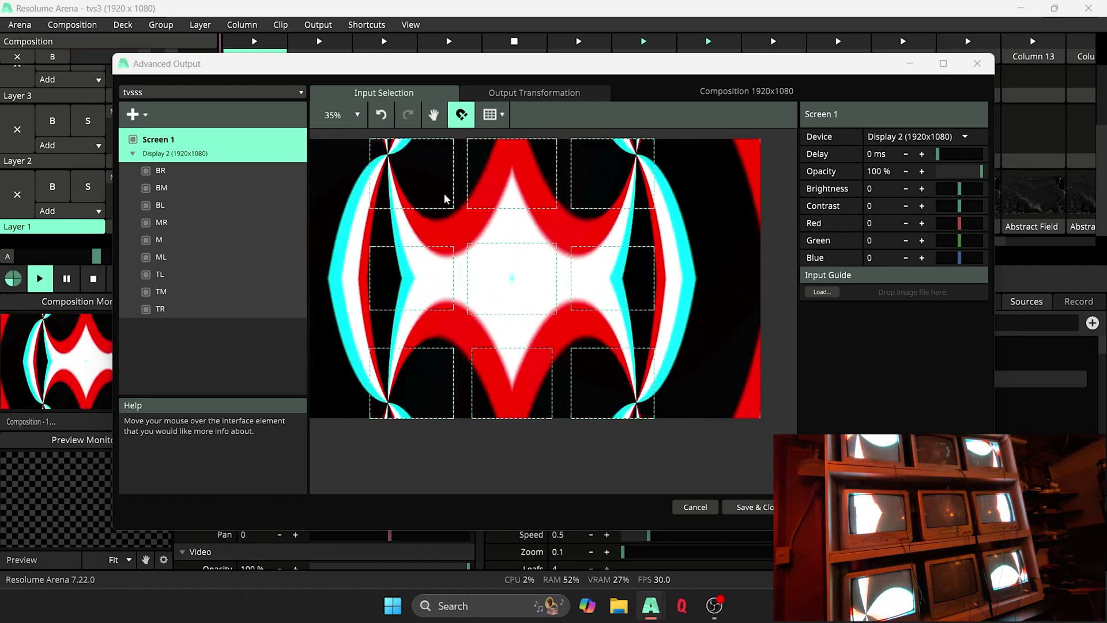
{"action": "left_click", "coordinate": [390, 205]}
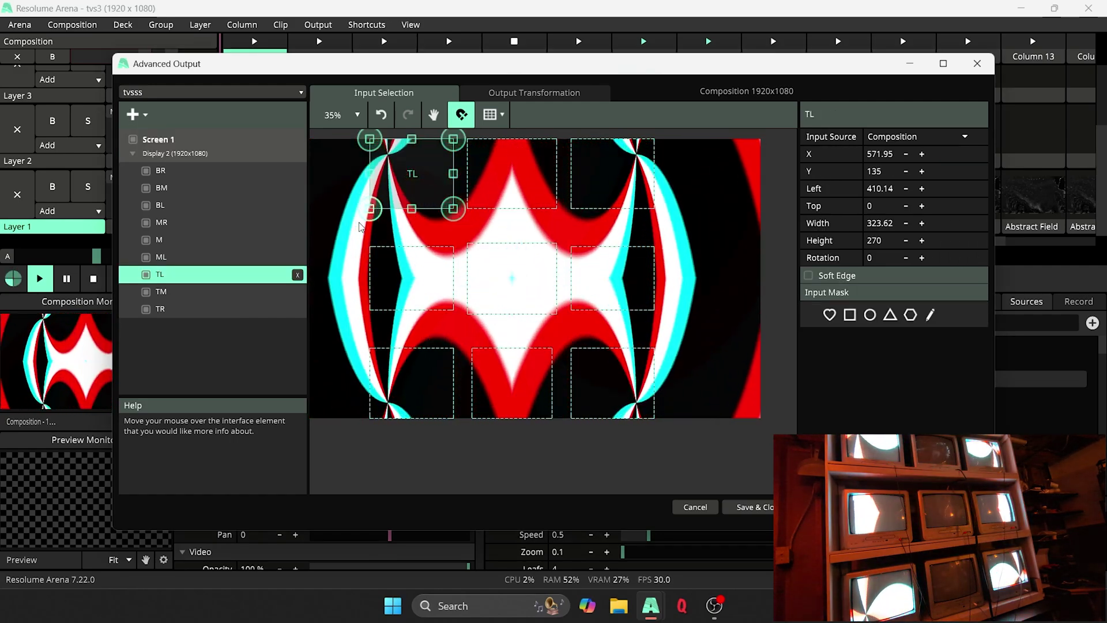
{"action": "left_click", "coordinate": [512, 200]}
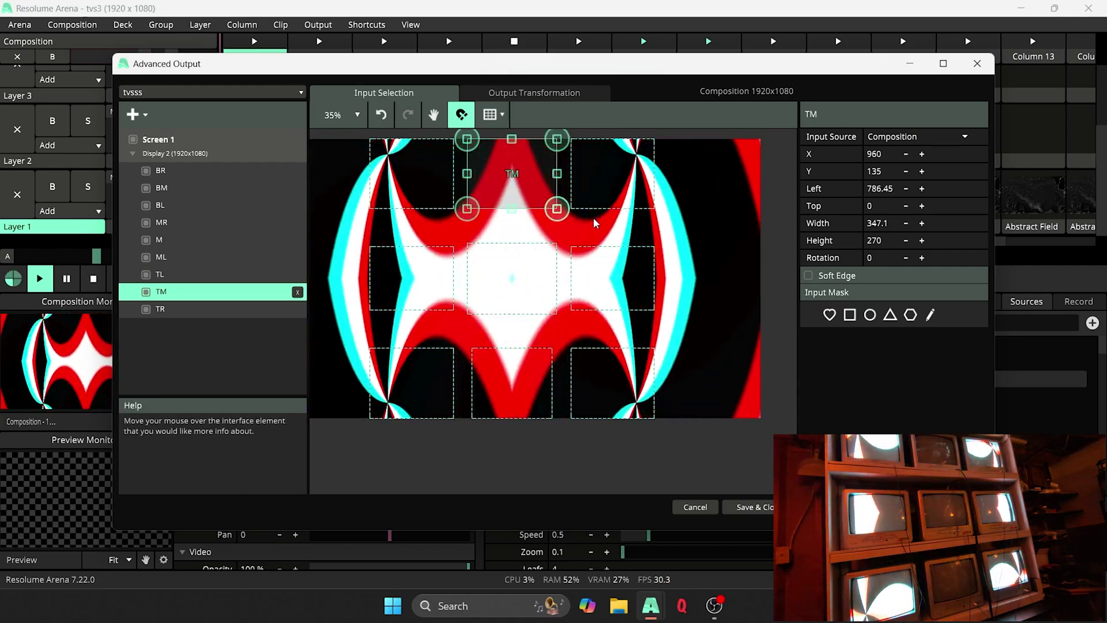
{"action": "left_click", "coordinate": [608, 175]}
{"action": "left_click", "coordinate": [429, 280]}
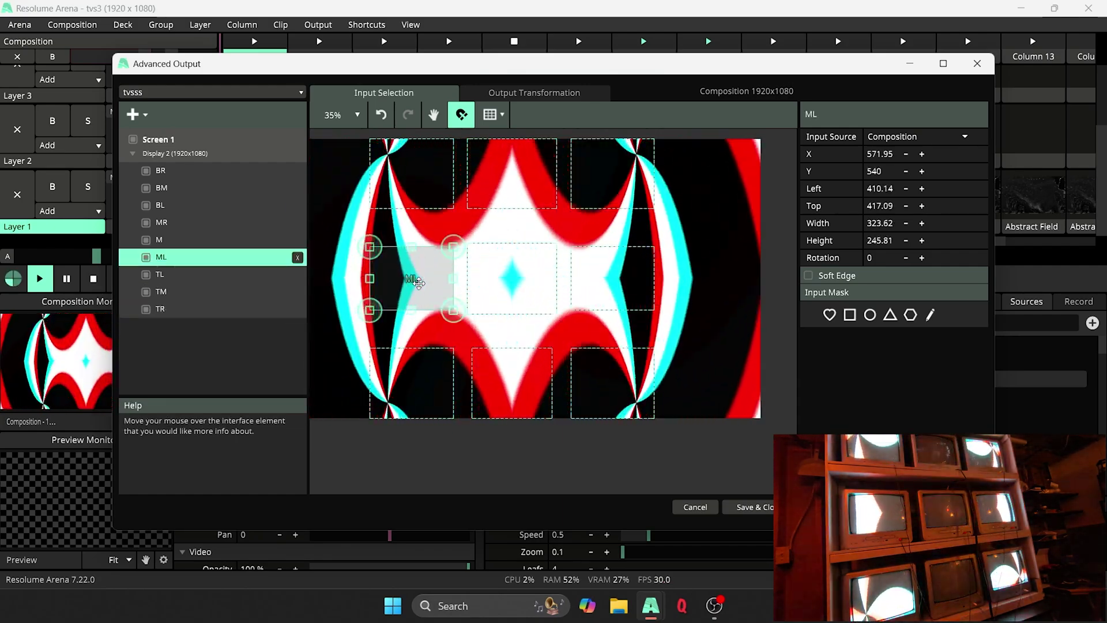
{"action": "left_click", "coordinate": [508, 279]}
{"action": "left_click", "coordinate": [640, 299]}
{"action": "scroll", "coordinate": [577, 300], "scroll_direction": "down", "scroll_amount": 1}
{"action": "left_click", "coordinate": [492, 450]}
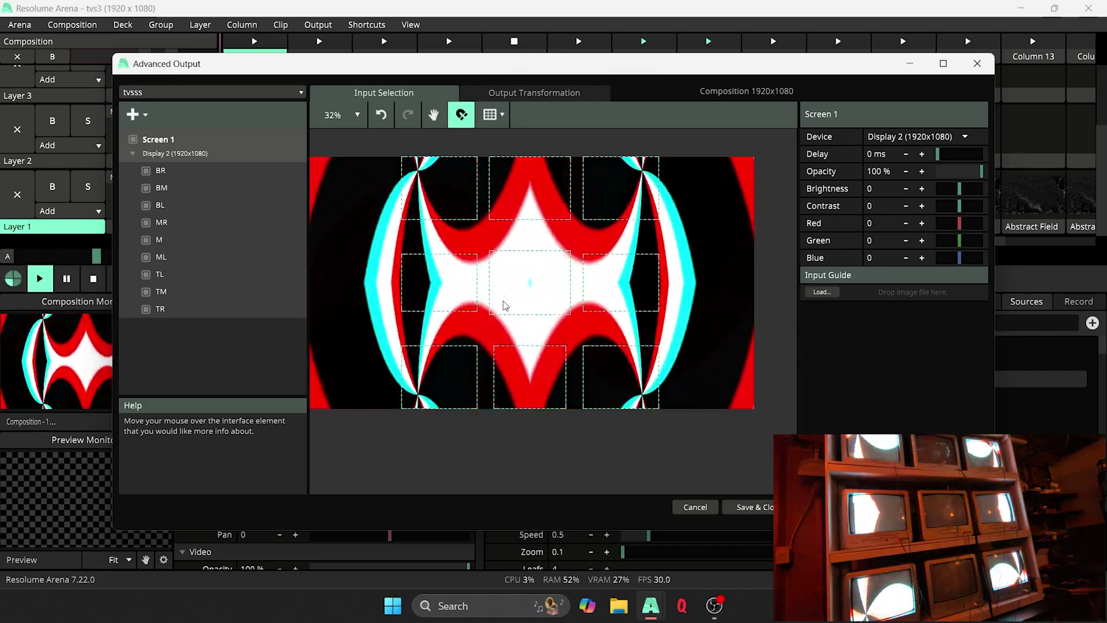
Reshape slice M, lowering its top edge to 417.09 and raising its bottom edge
{"action": "left_click", "coordinate": [519, 279]}
{"action": "left_click_drag", "start_coordinate": [532, 250], "coordinate": [532, 254]}
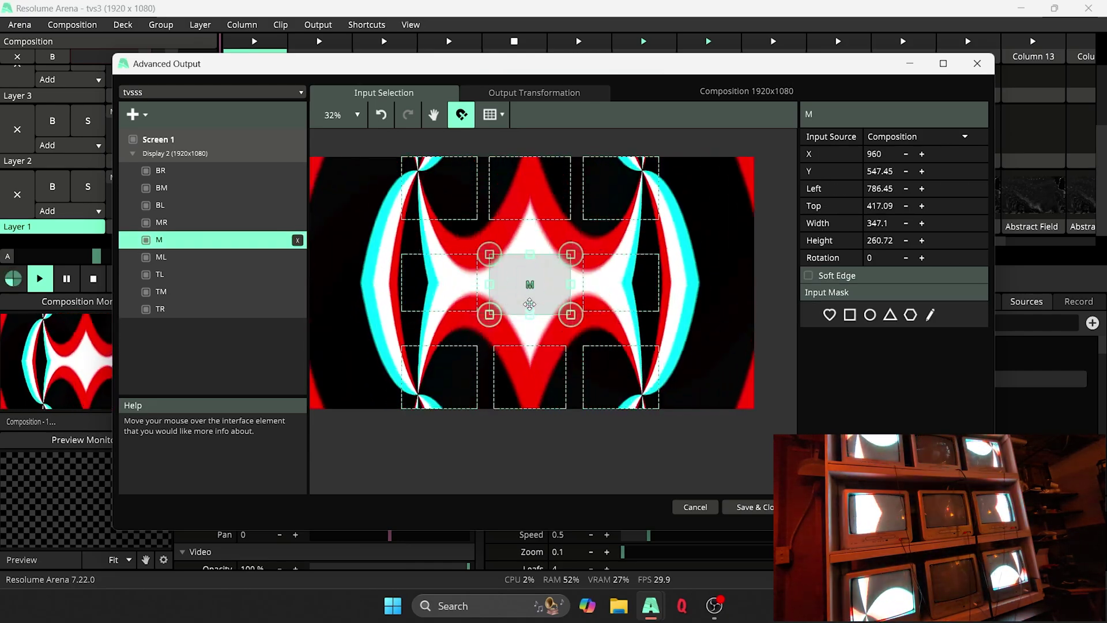
{"action": "left_click_drag", "start_coordinate": [532, 314], "coordinate": [532, 310]}
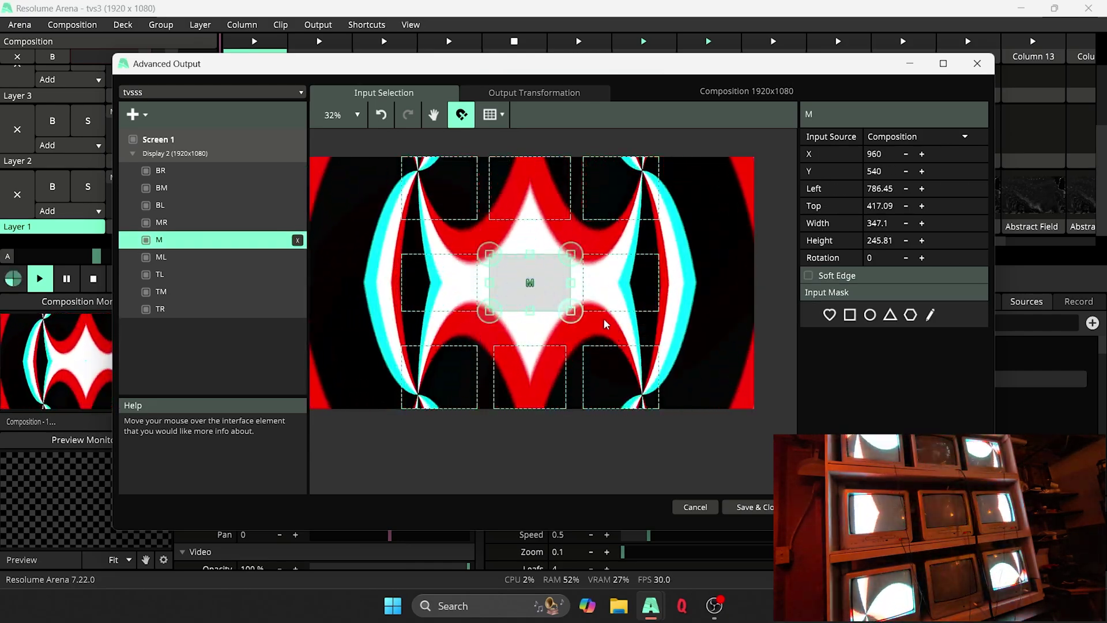
{"action": "left_click", "coordinate": [765, 304]}
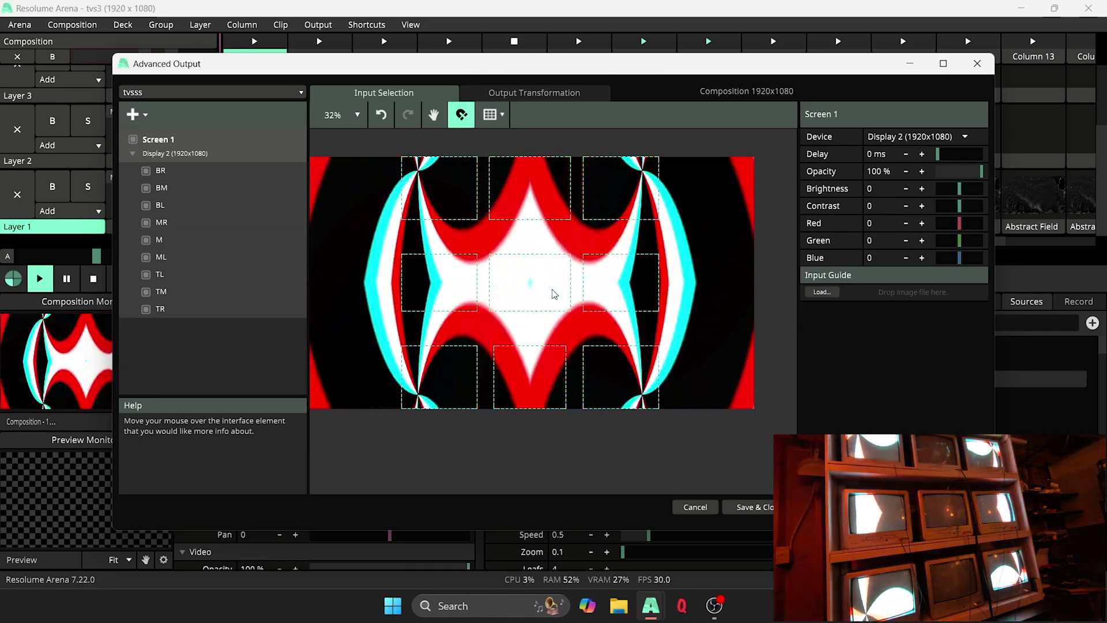
Widen slice BM by pulling its right and left edges outward
{"action": "left_click", "coordinate": [547, 386]}
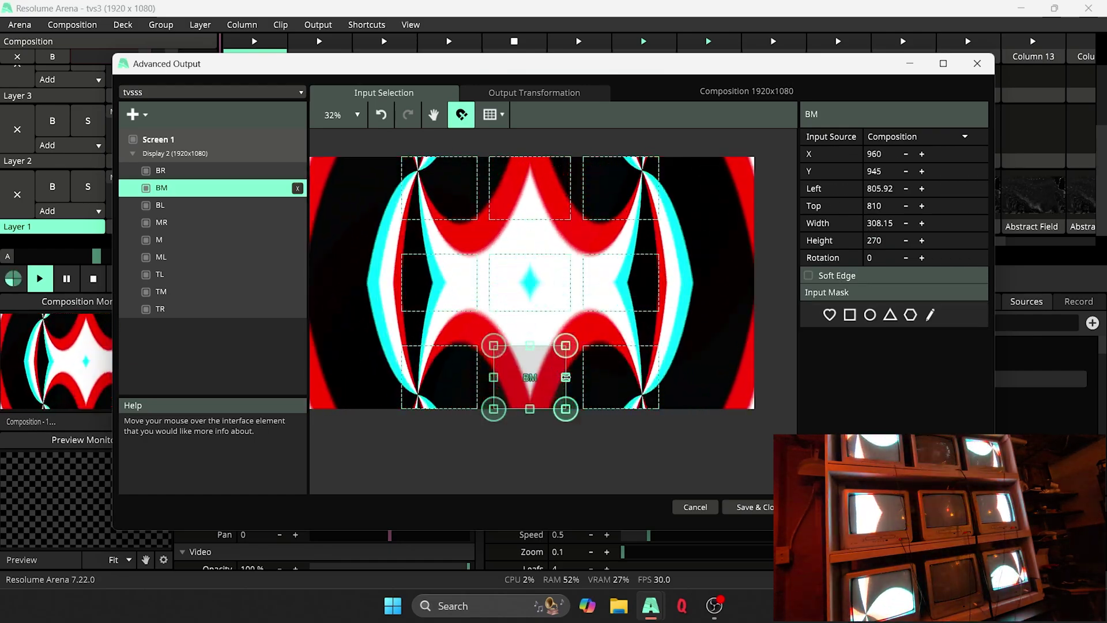
{"action": "left_click_drag", "start_coordinate": [566, 378], "coordinate": [571, 378]}
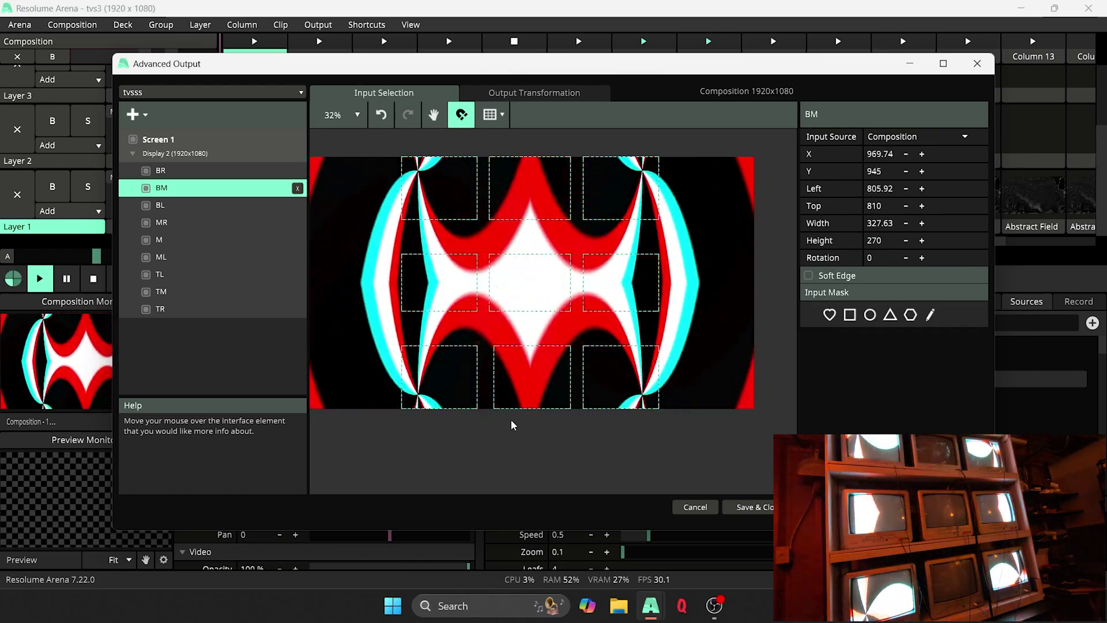
{"action": "left_click_drag", "start_coordinate": [494, 378], "coordinate": [489, 377]}
{"action": "left_click", "coordinate": [525, 449]}
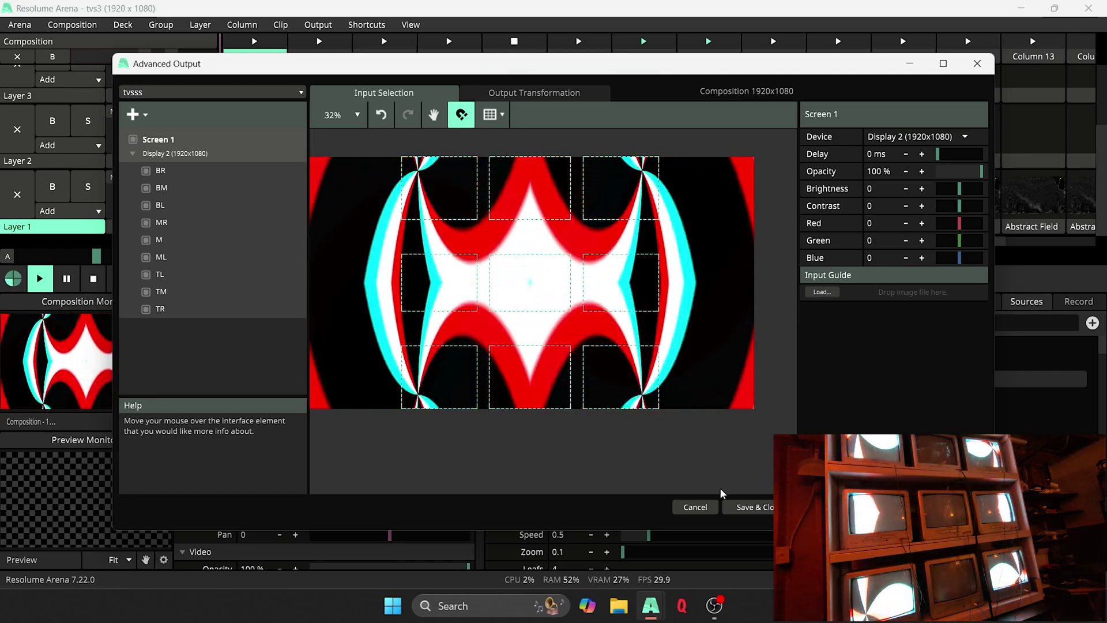
Save the slice layout, launch Abstract Field then Spiral on Layer 1, and stop Layer 3
{"action": "left_click", "coordinate": [753, 507]}
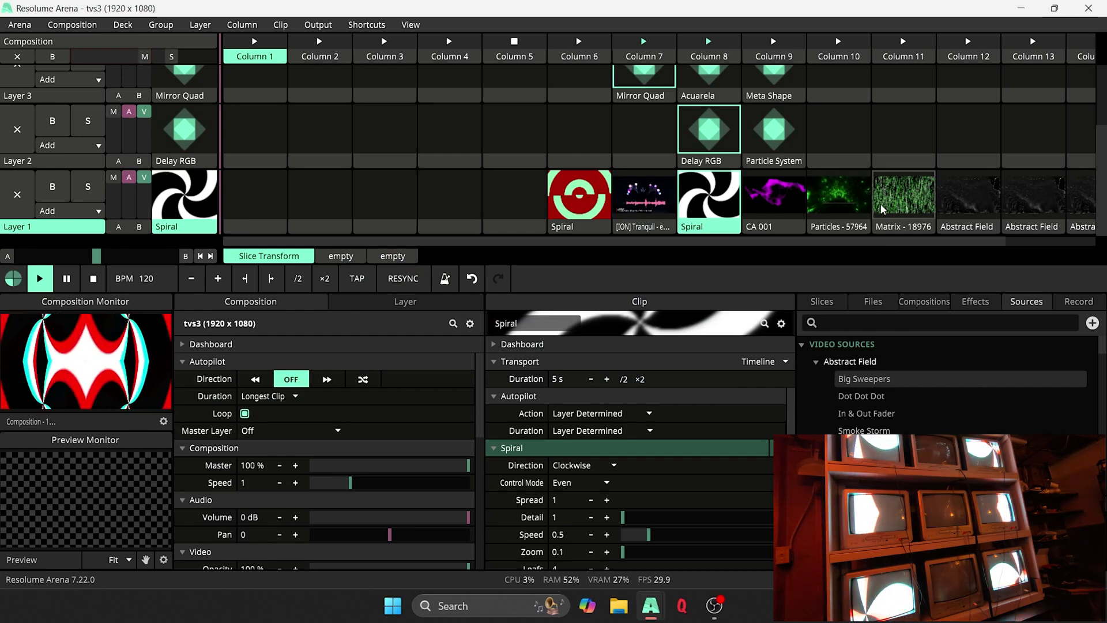
{"action": "left_click", "coordinate": [937, 199]}
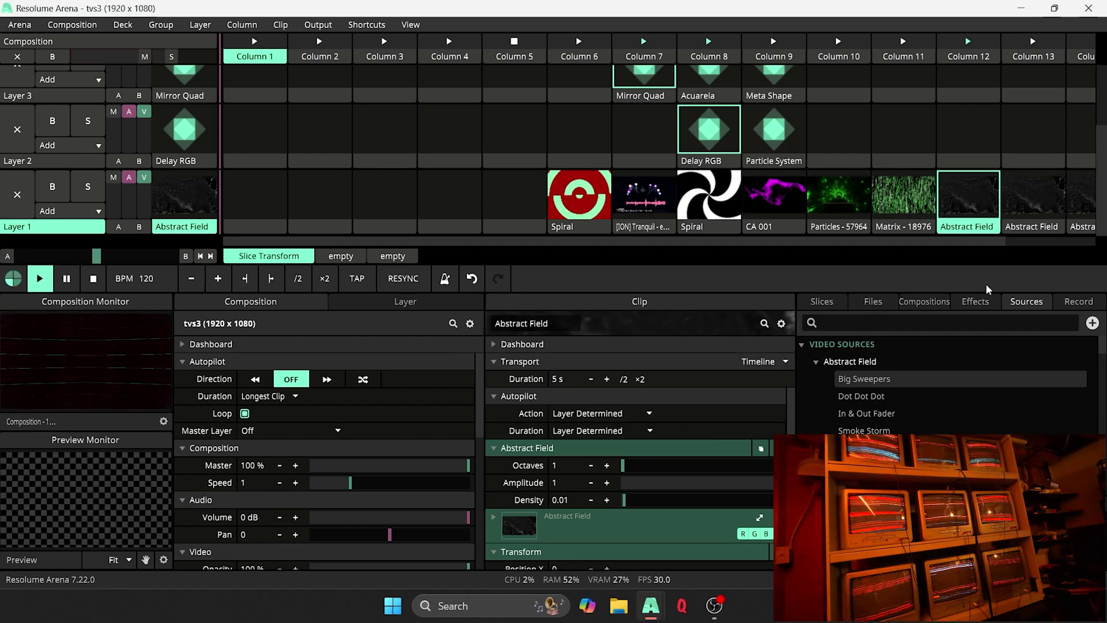
{"action": "left_click", "coordinate": [704, 207]}
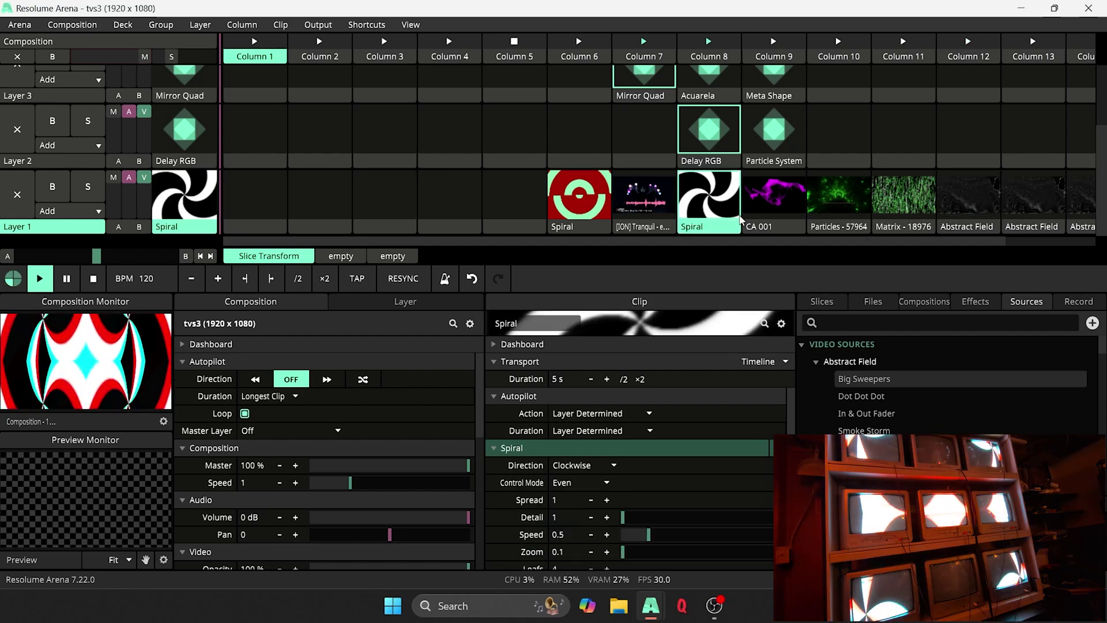
{"action": "scroll", "coordinate": [631, 153], "scroll_direction": "up", "scroll_amount": 1}
{"action": "left_click", "coordinate": [580, 132]}
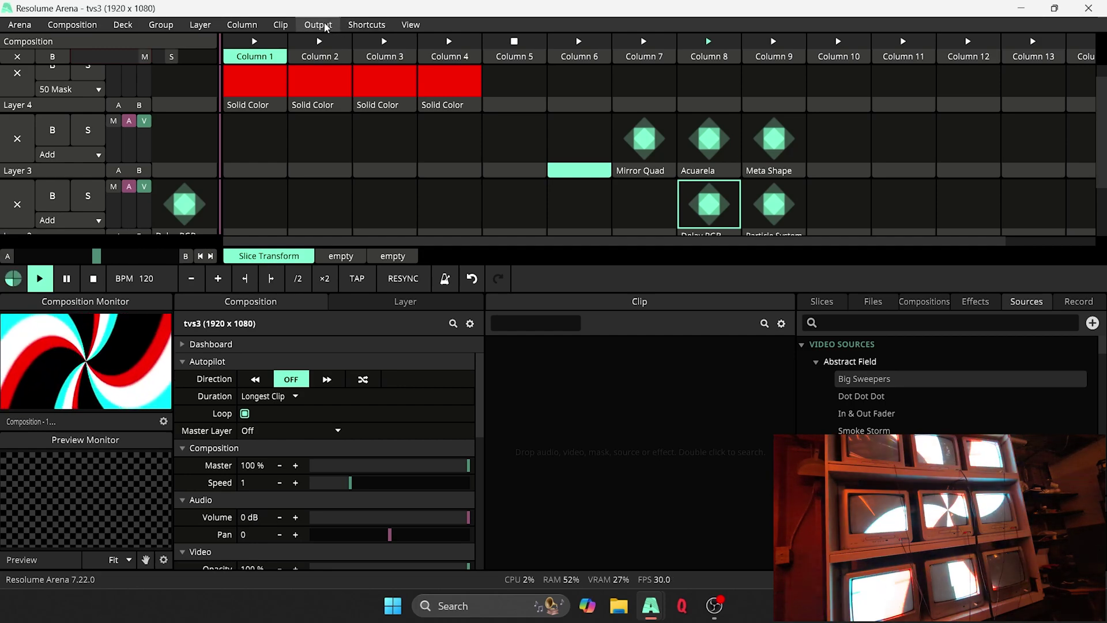
Start the red Solid Color mask on Layer 4, launch Mirror Quad on Layer 3, and stop Delay RGB
{"action": "left_click", "coordinate": [319, 24]}
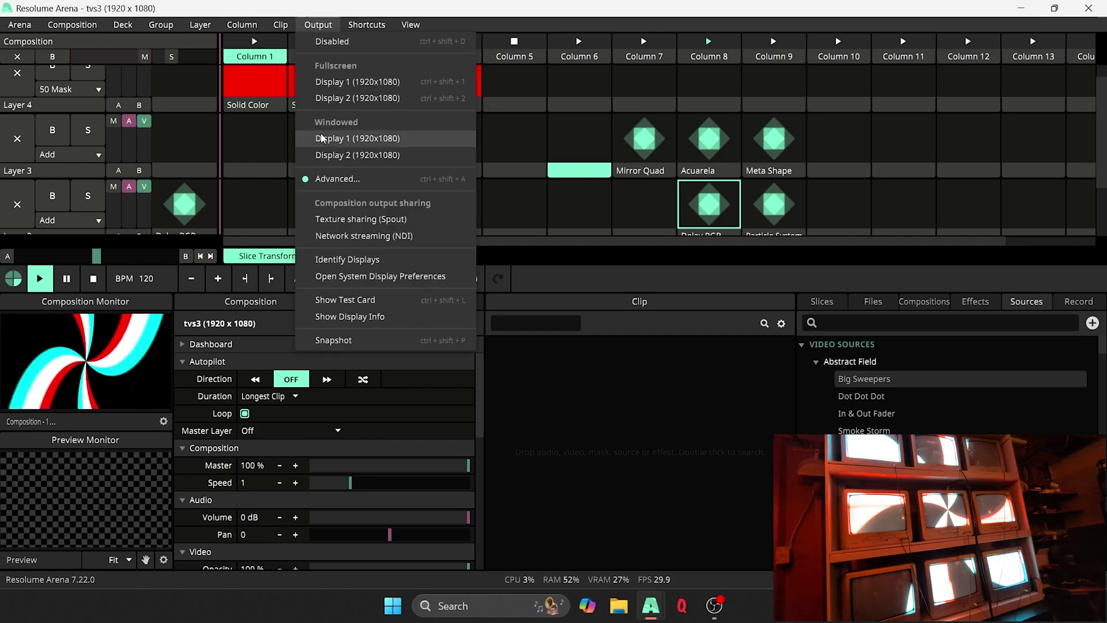
{"action": "left_click", "coordinate": [355, 178]}
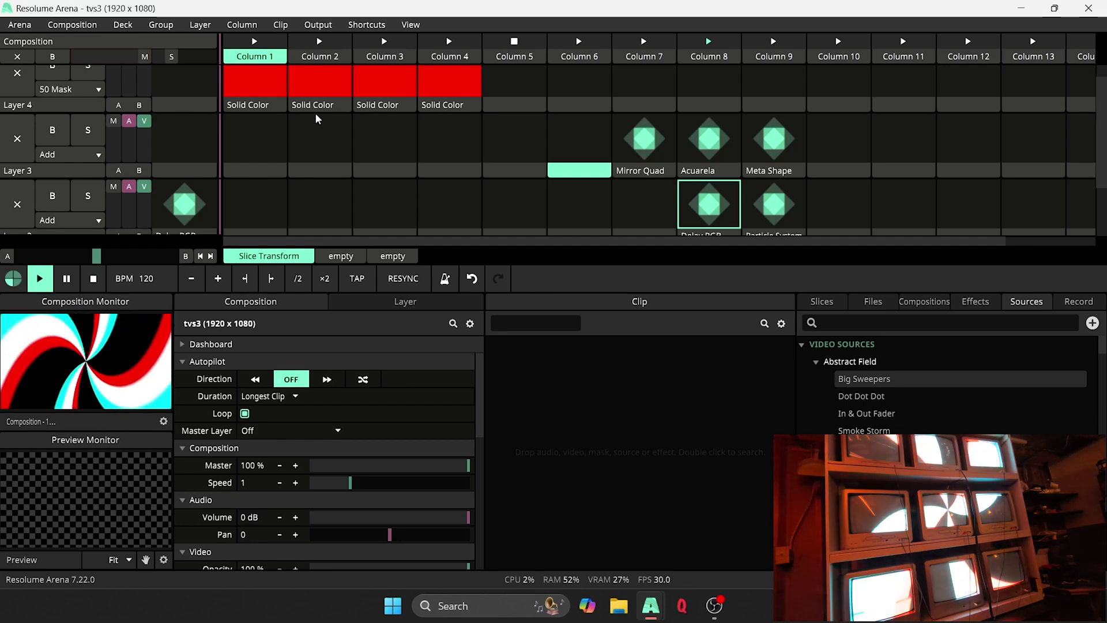
{"action": "scroll", "coordinate": [275, 118], "scroll_direction": "up", "scroll_amount": 1}
{"action": "left_click", "coordinate": [269, 78]}
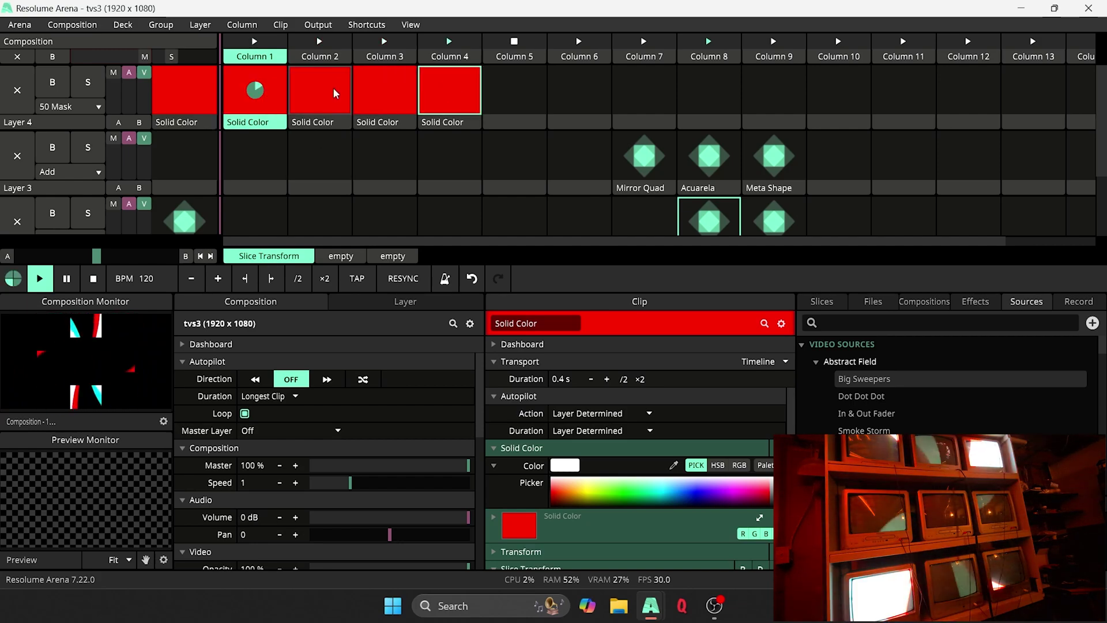
{"action": "scroll", "coordinate": [563, 134], "scroll_direction": "down", "scroll_amount": 2}
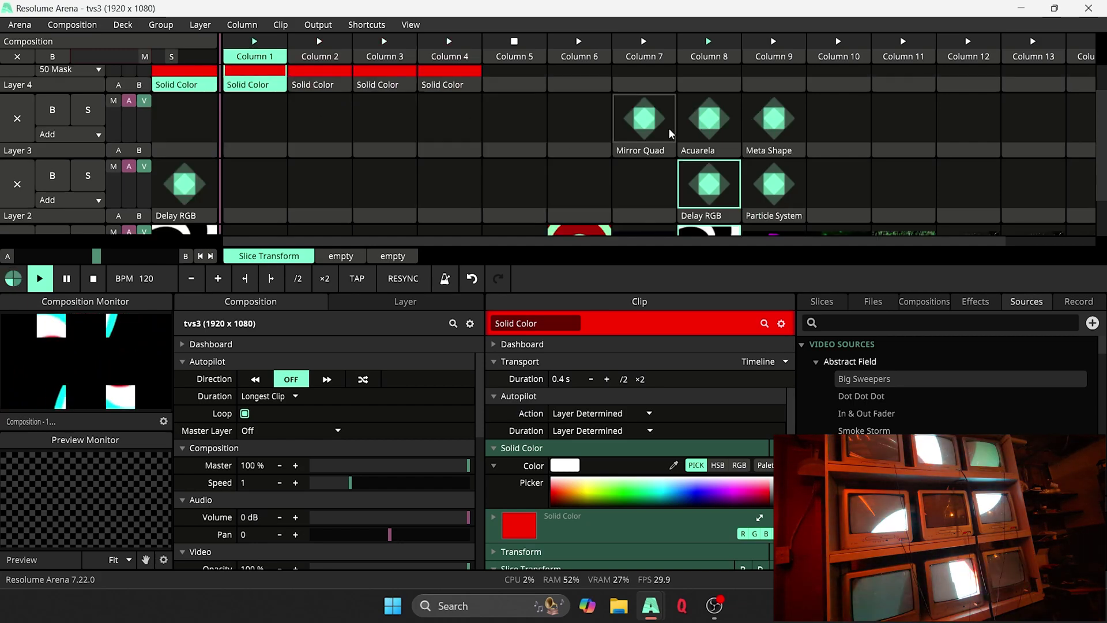
{"action": "left_click", "coordinate": [646, 120]}
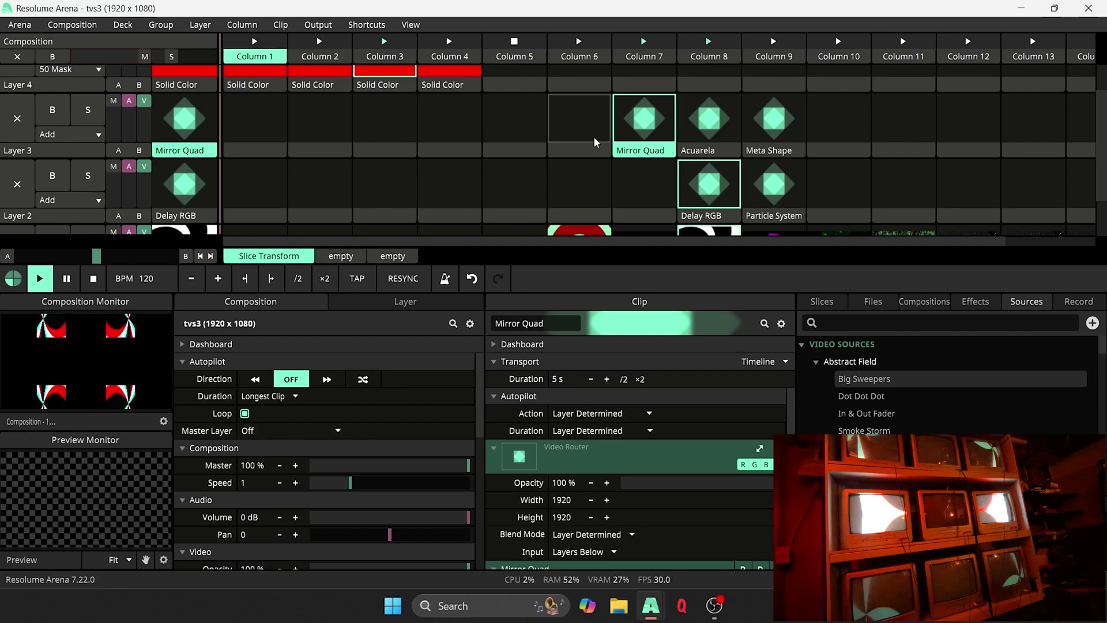
{"action": "scroll", "coordinate": [730, 128], "scroll_direction": "down", "scroll_amount": 2}
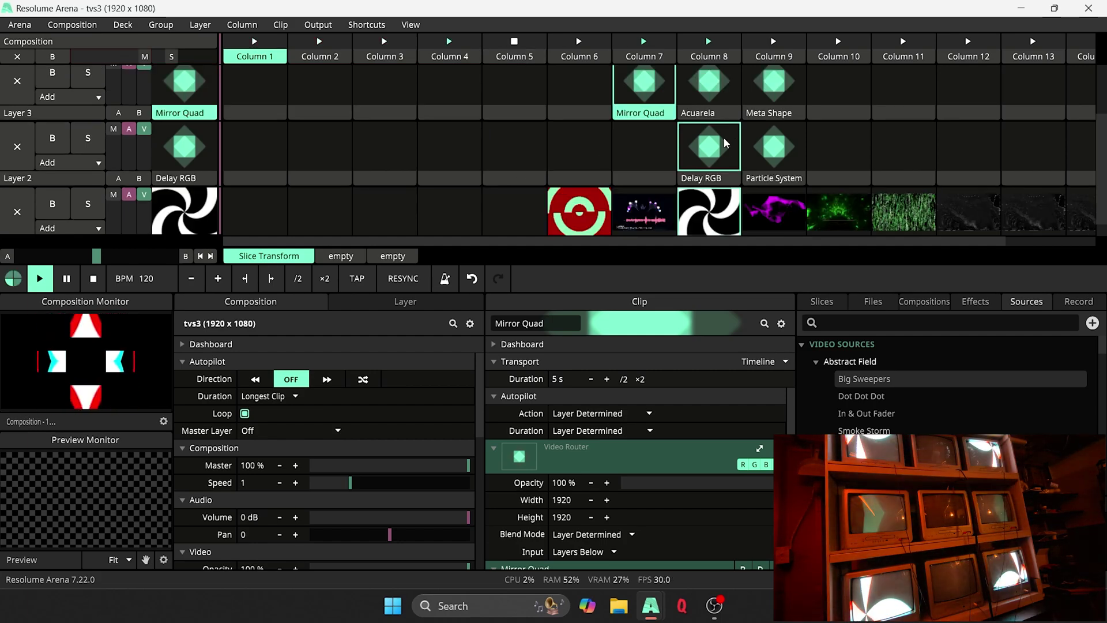
{"action": "left_click", "coordinate": [635, 144]}
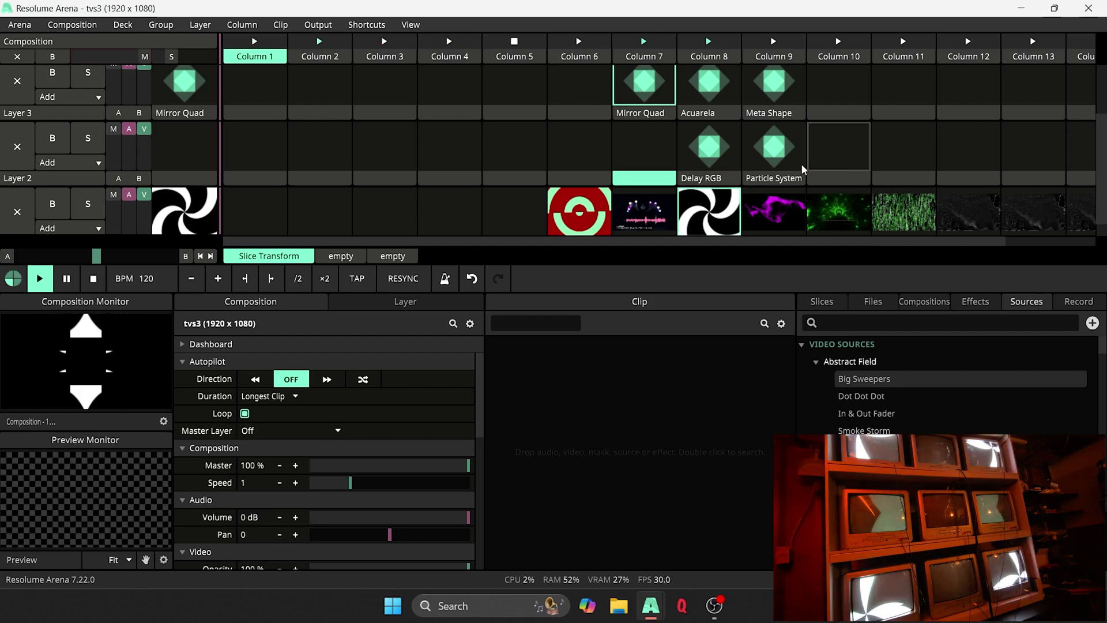
{"action": "scroll", "coordinate": [442, 158], "scroll_direction": "up", "scroll_amount": 4}
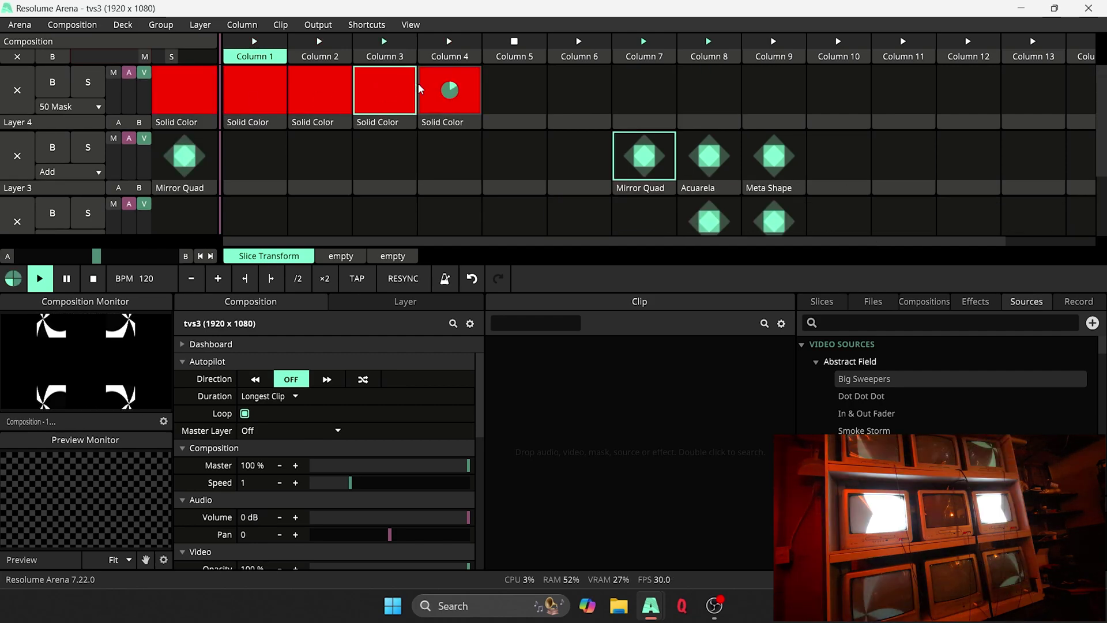
{"action": "left_click", "coordinate": [318, 25]}
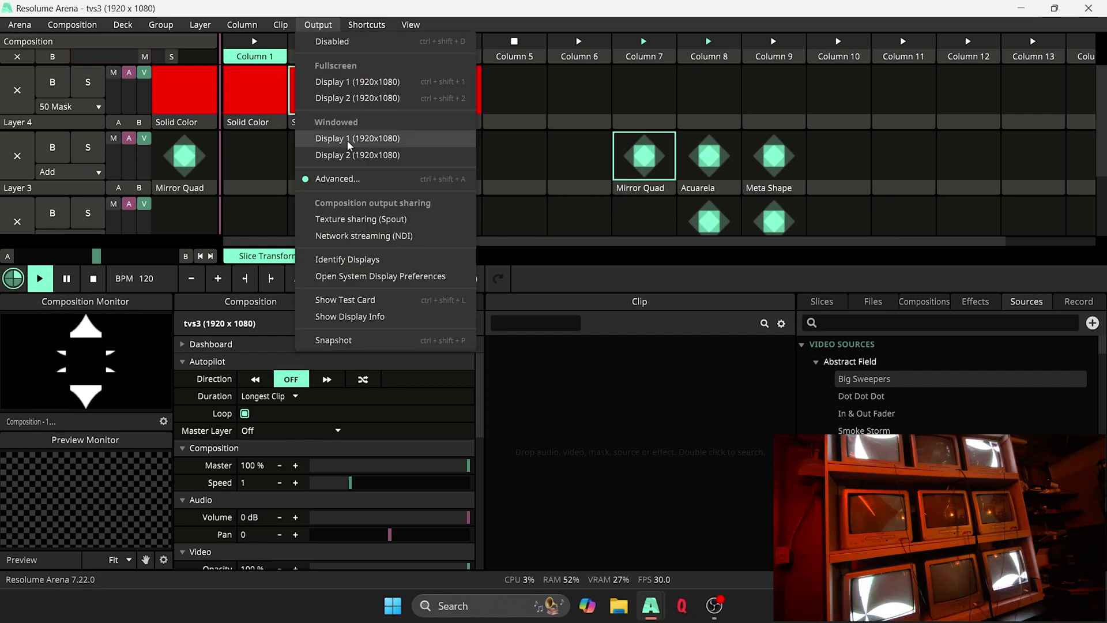
{"action": "left_click", "coordinate": [338, 179]}
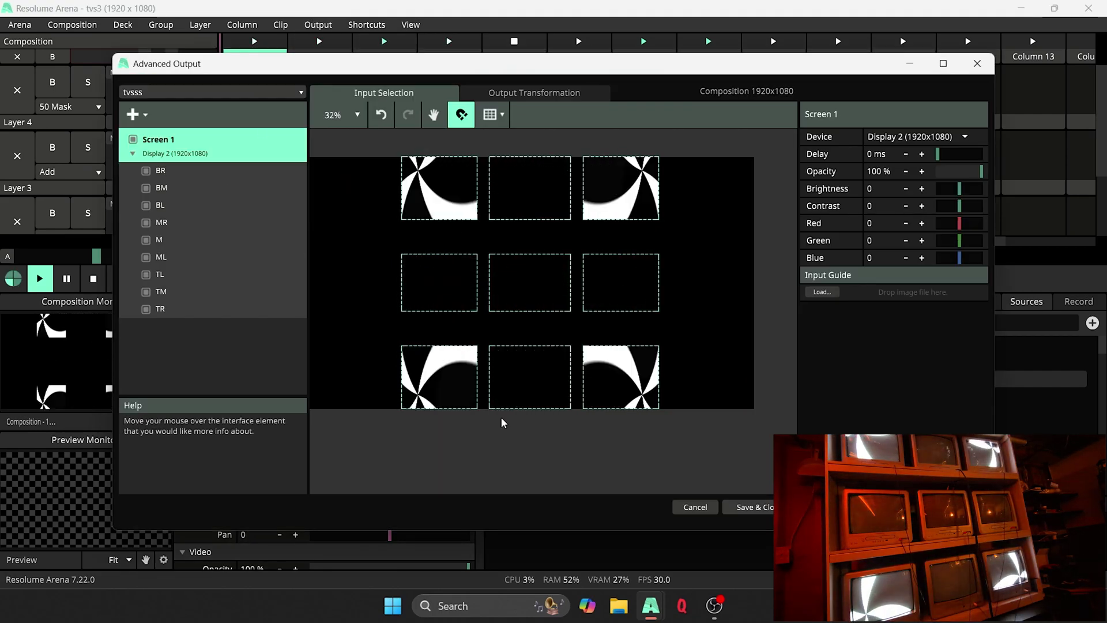
{"action": "left_click", "coordinate": [756, 507]}
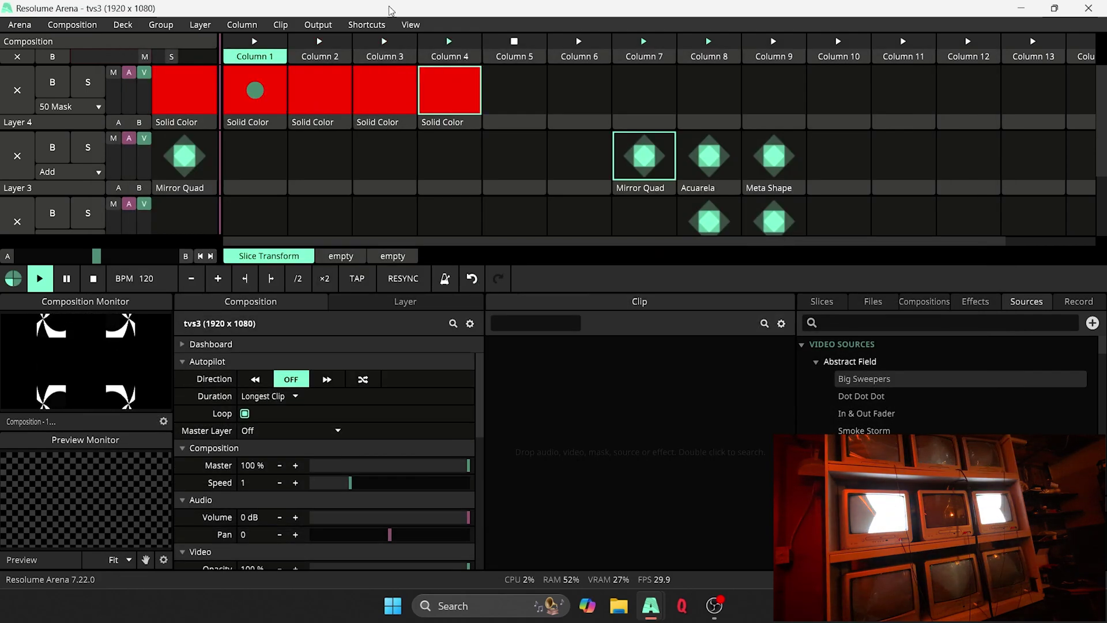
{"action": "left_click", "coordinate": [401, 24]}
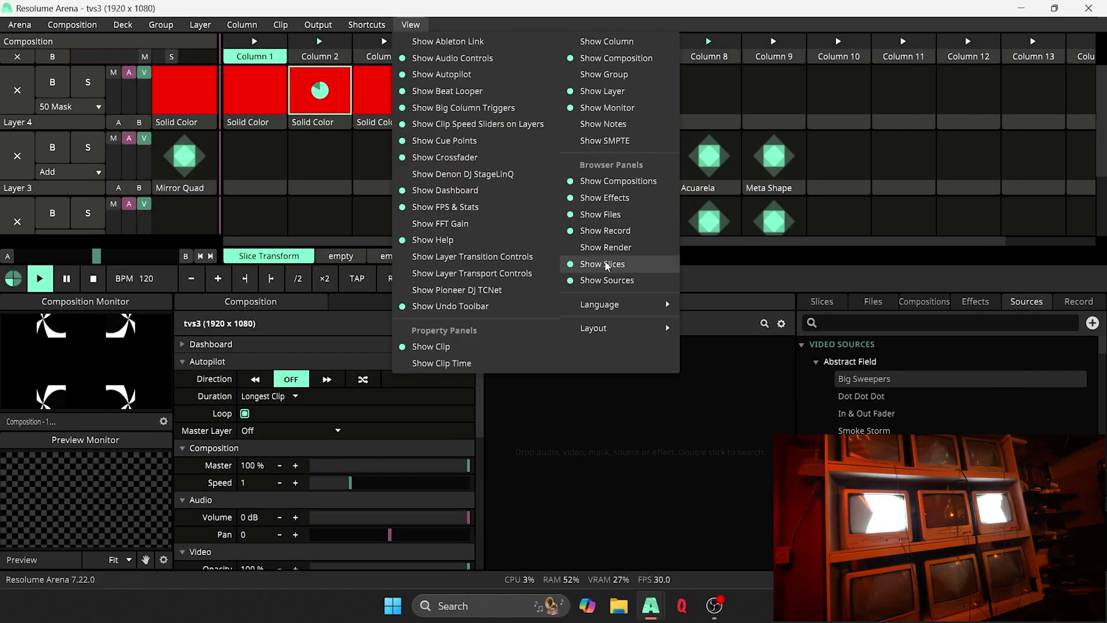
{"action": "left_click", "coordinate": [939, 253]}
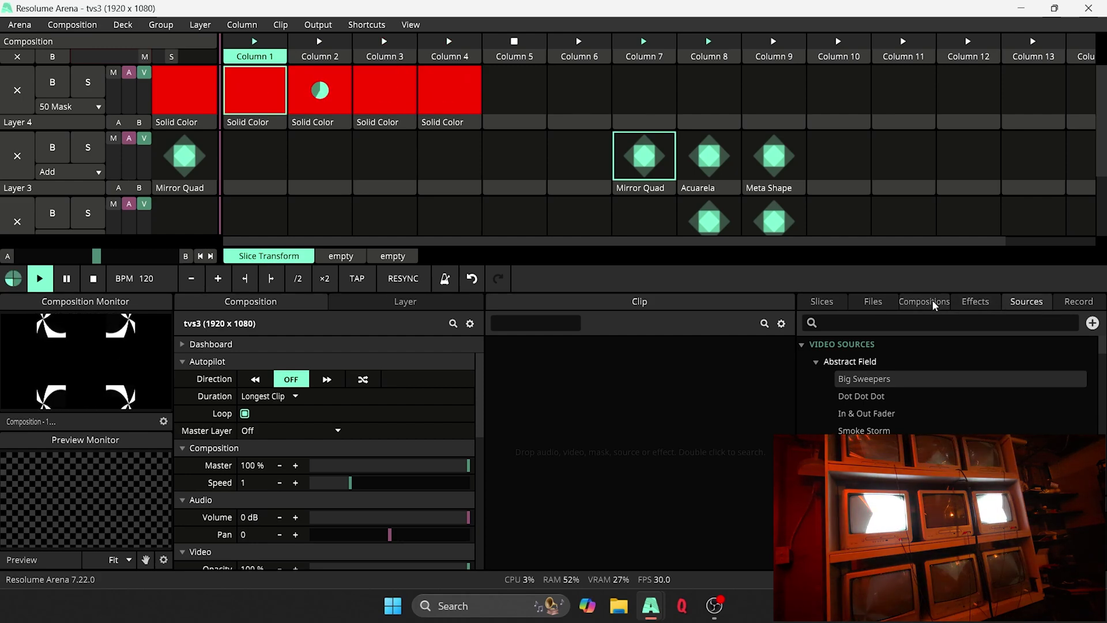
Show the Slices list, select Layer 4's first Solid Color clip, and launch Matrix - 18976 on Layer 1
{"action": "left_click", "coordinate": [816, 303]}
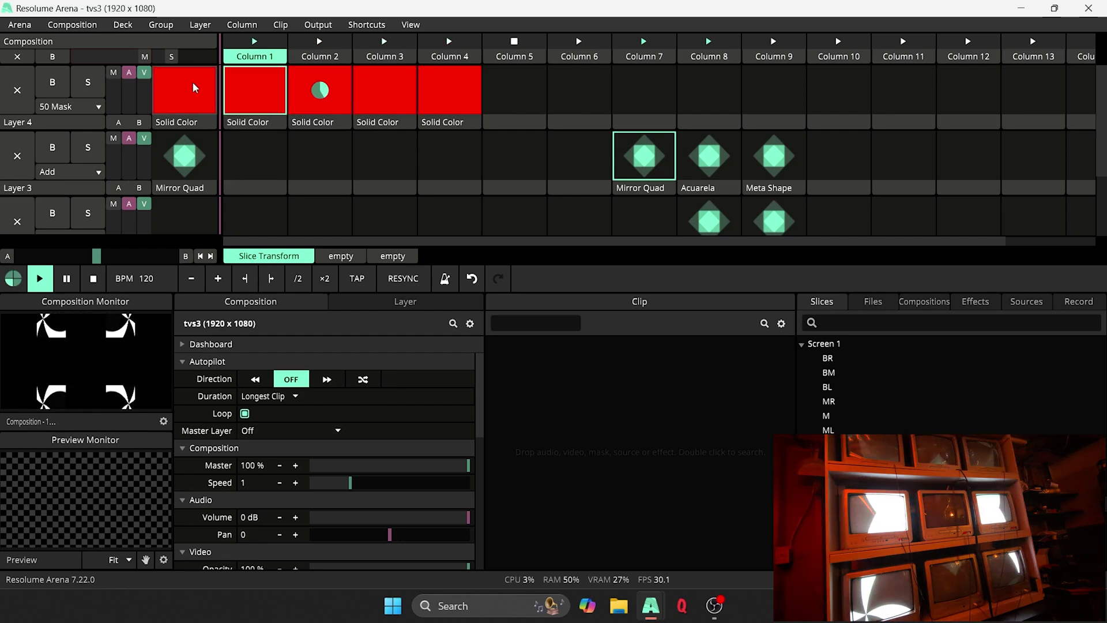
{"action": "left_click", "coordinate": [225, 93]}
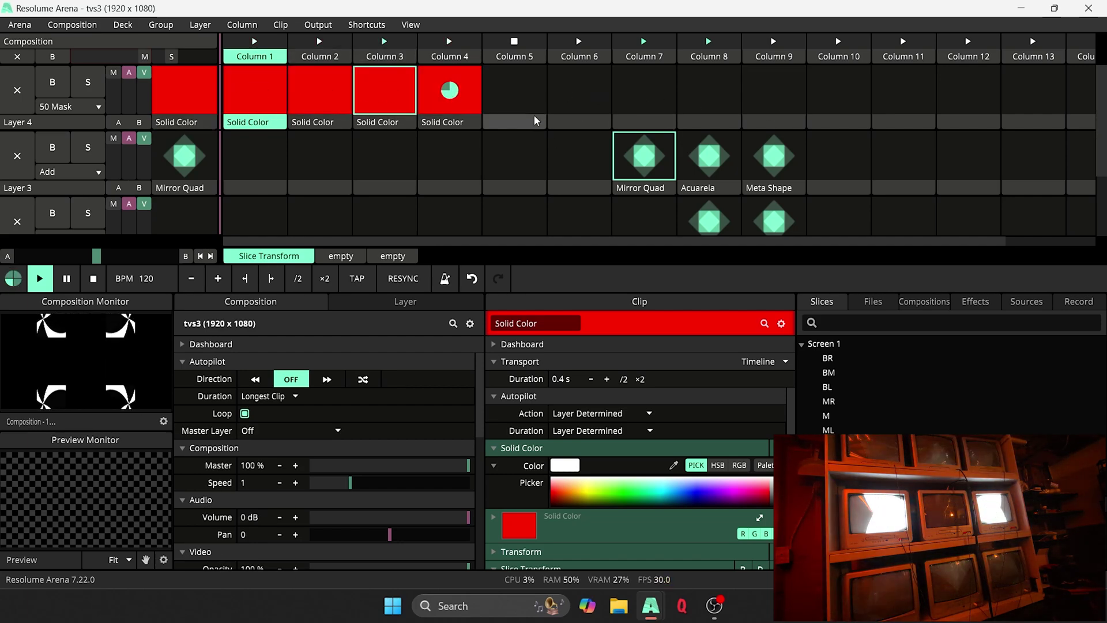
{"action": "scroll", "coordinate": [666, 180], "scroll_direction": "down", "scroll_amount": 3}
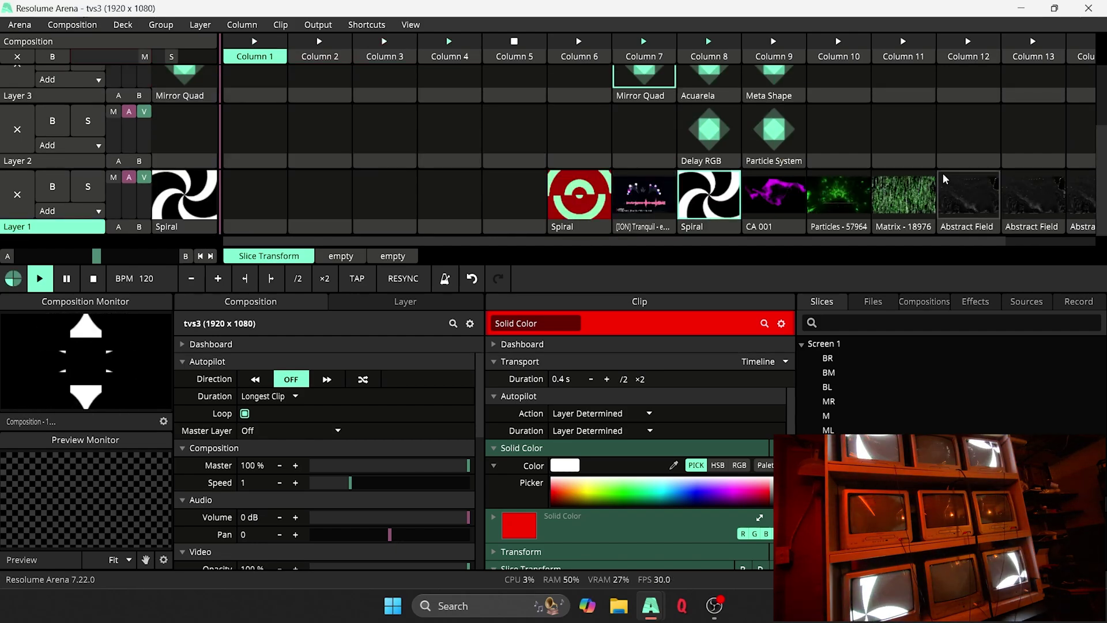
{"action": "left_click", "coordinate": [926, 192]}
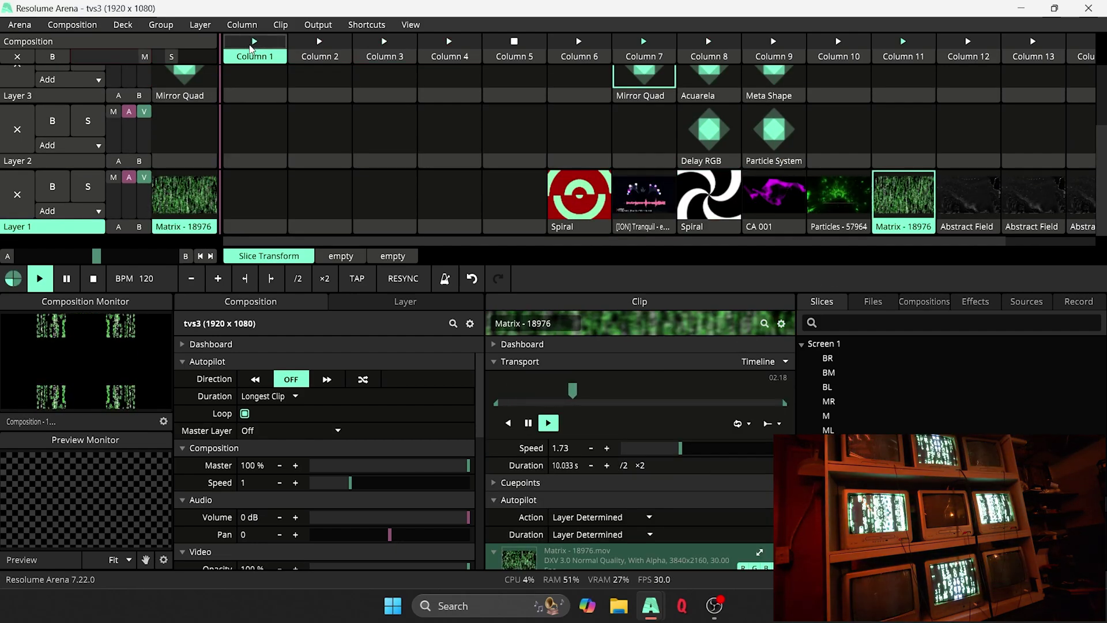
{"action": "scroll", "coordinate": [385, 224], "scroll_direction": "up", "scroll_amount": 3}
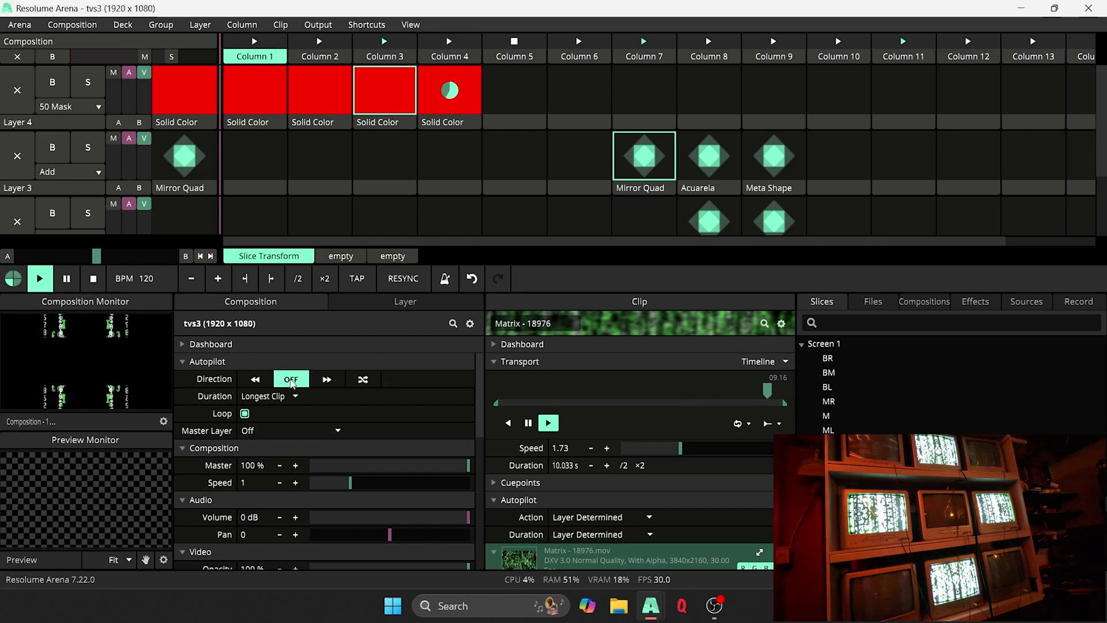
Stop Layer 4, then preview the red Solid Color masks in Columns 1–4 in turn
{"action": "left_click", "coordinate": [537, 100]}
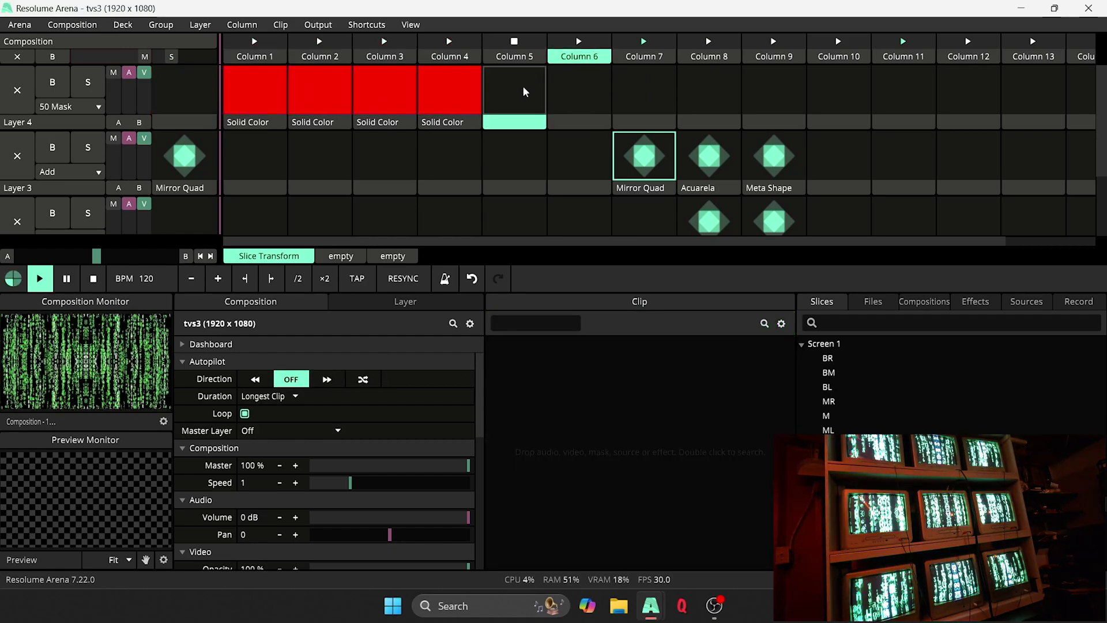
{"action": "left_click", "coordinate": [260, 90]}
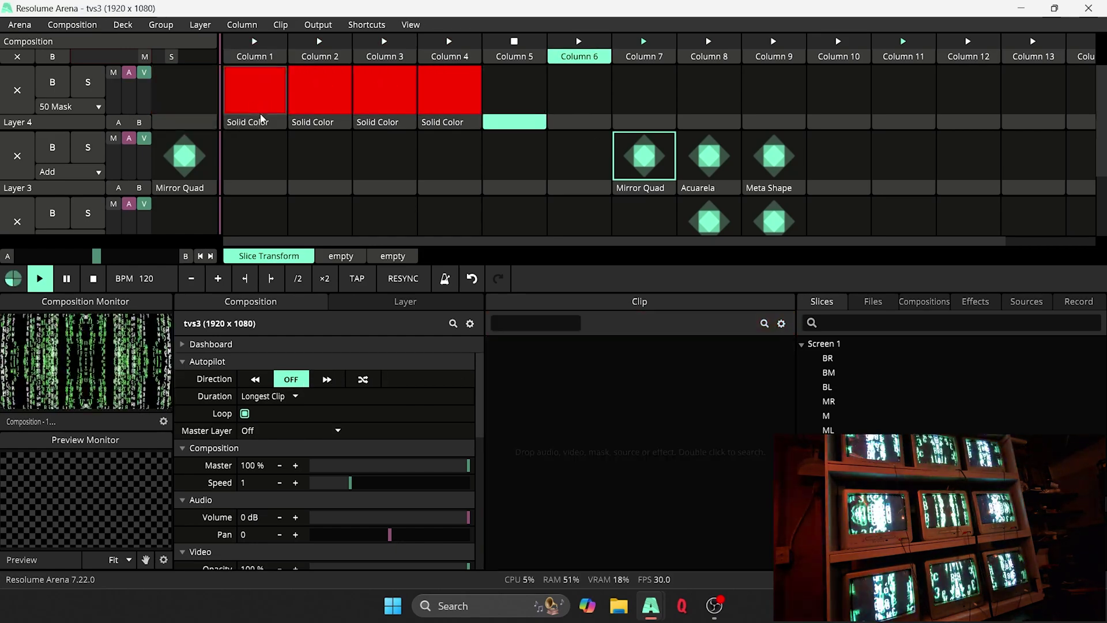
{"action": "left_click", "coordinate": [251, 125]}
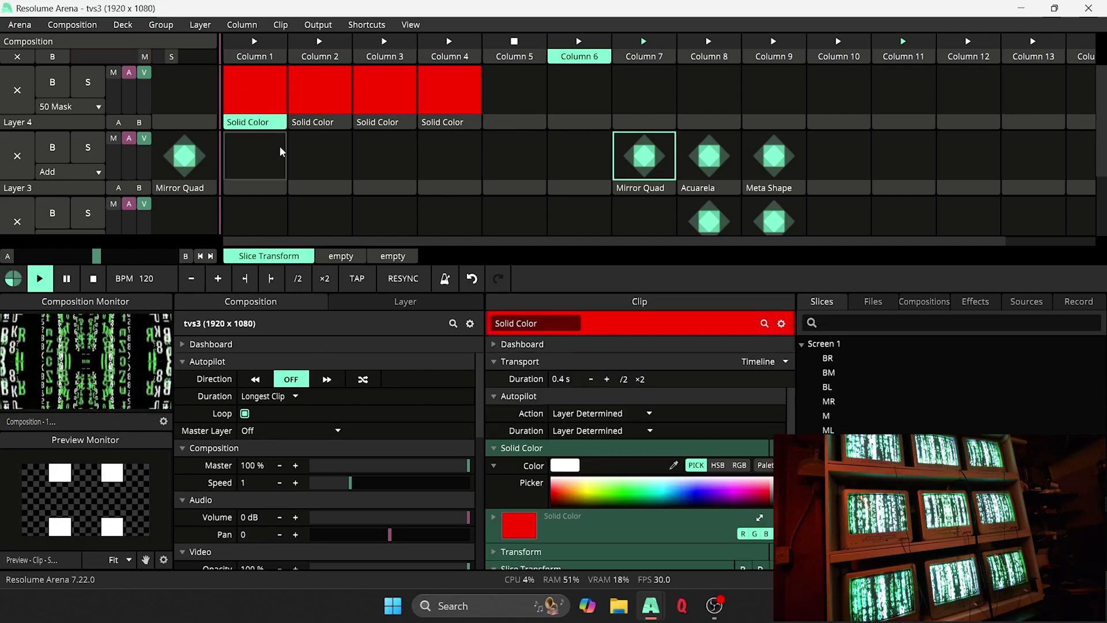
{"action": "left_click", "coordinate": [316, 123]}
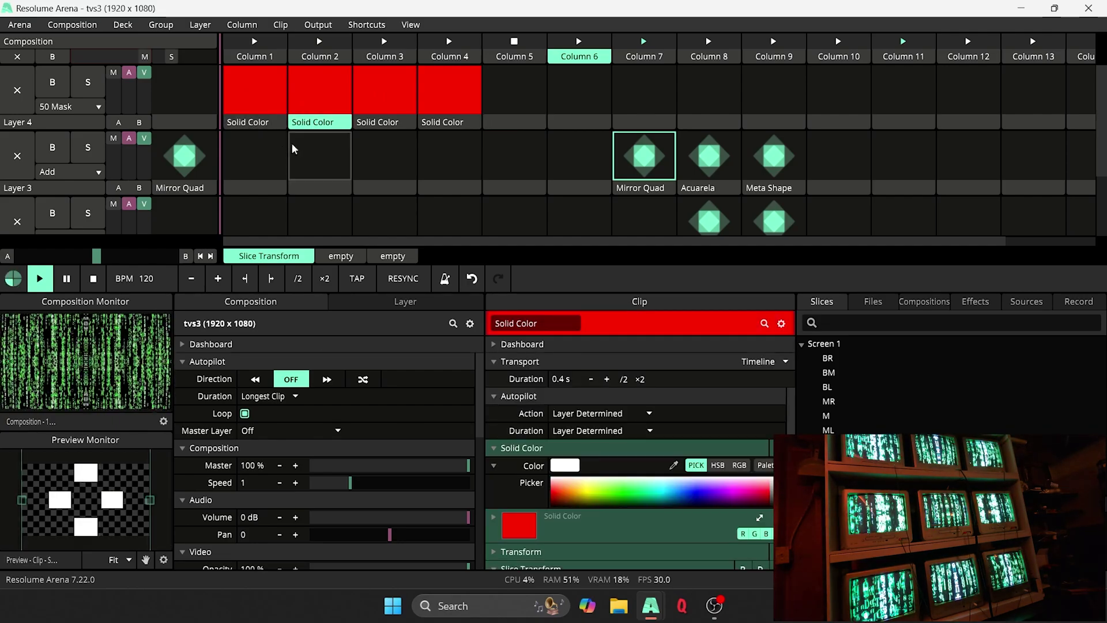
{"action": "left_click", "coordinate": [413, 123]}
{"action": "left_click", "coordinate": [455, 124]}
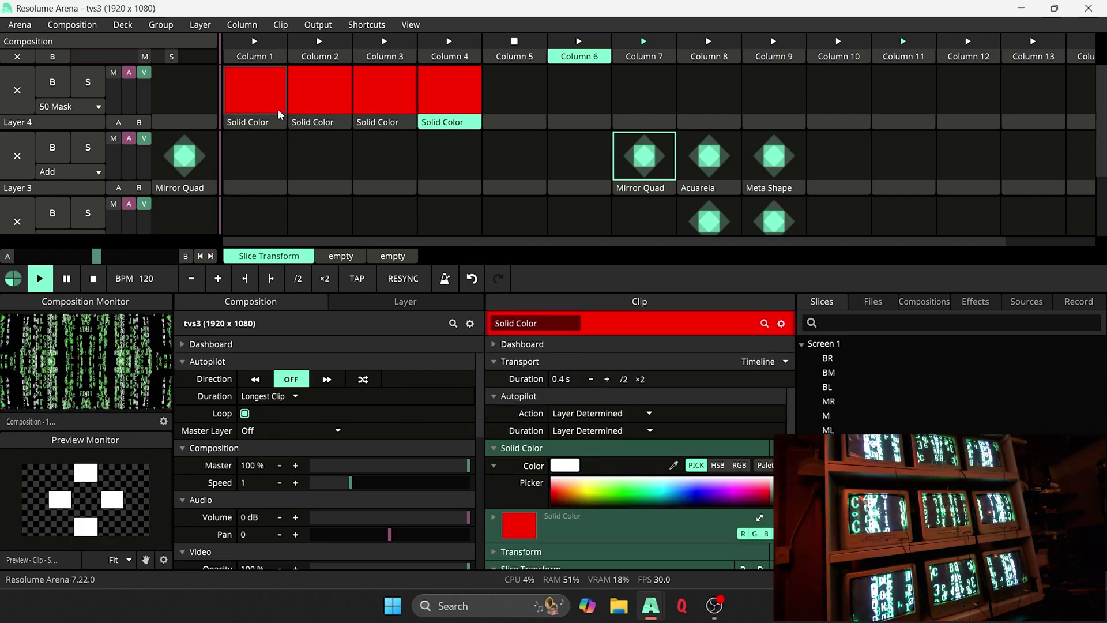
{"action": "left_click", "coordinate": [255, 126]}
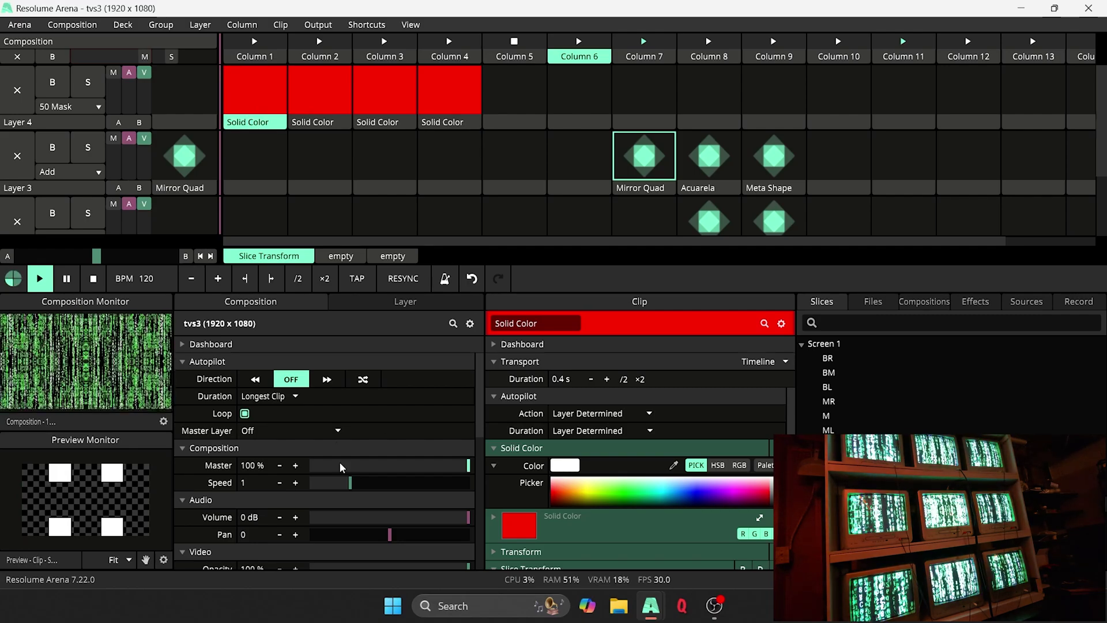
Cycle through the four mask clips again, ending back on Column 1's four-corner mask
{"action": "scroll", "coordinate": [388, 421], "scroll_direction": "down", "scroll_amount": 6}
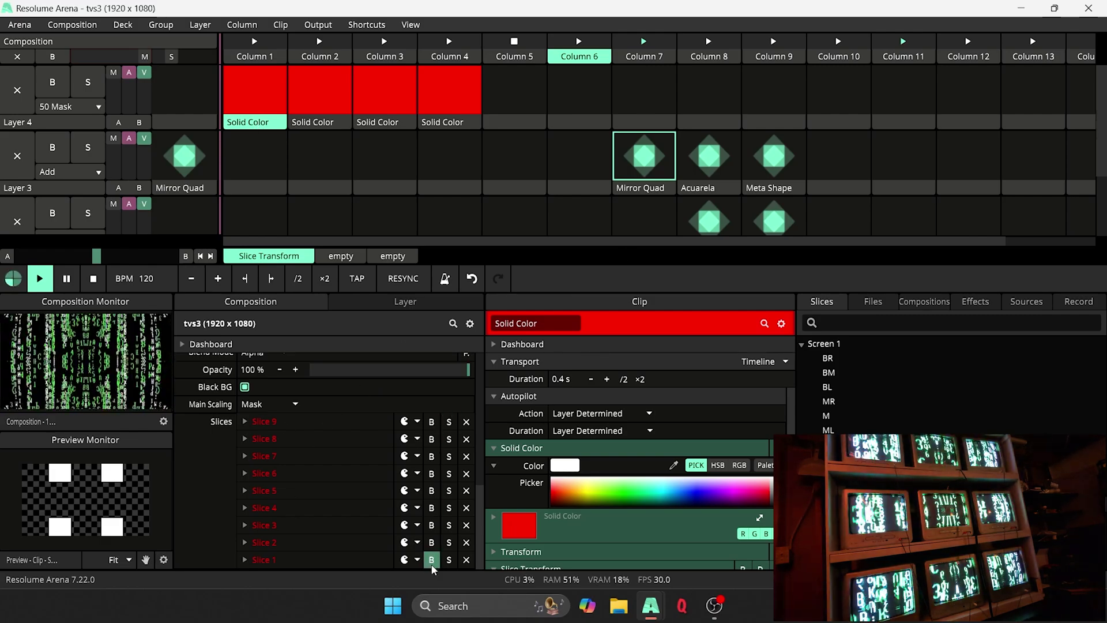
{"action": "left_click", "coordinate": [312, 122]}
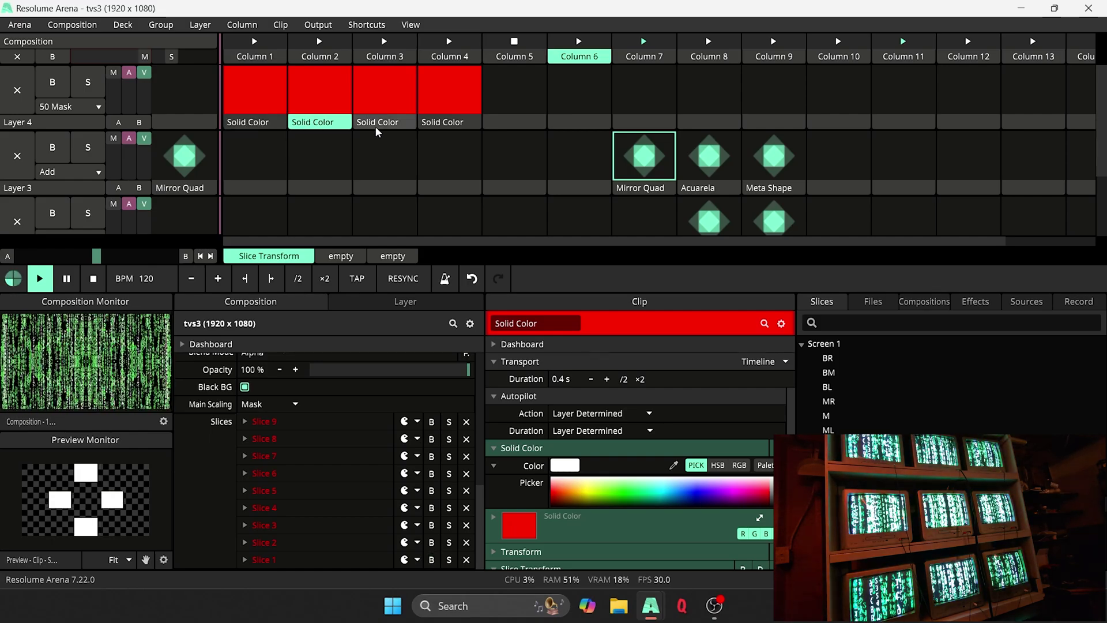
{"action": "left_click", "coordinate": [398, 122]}
{"action": "left_click", "coordinate": [440, 122]}
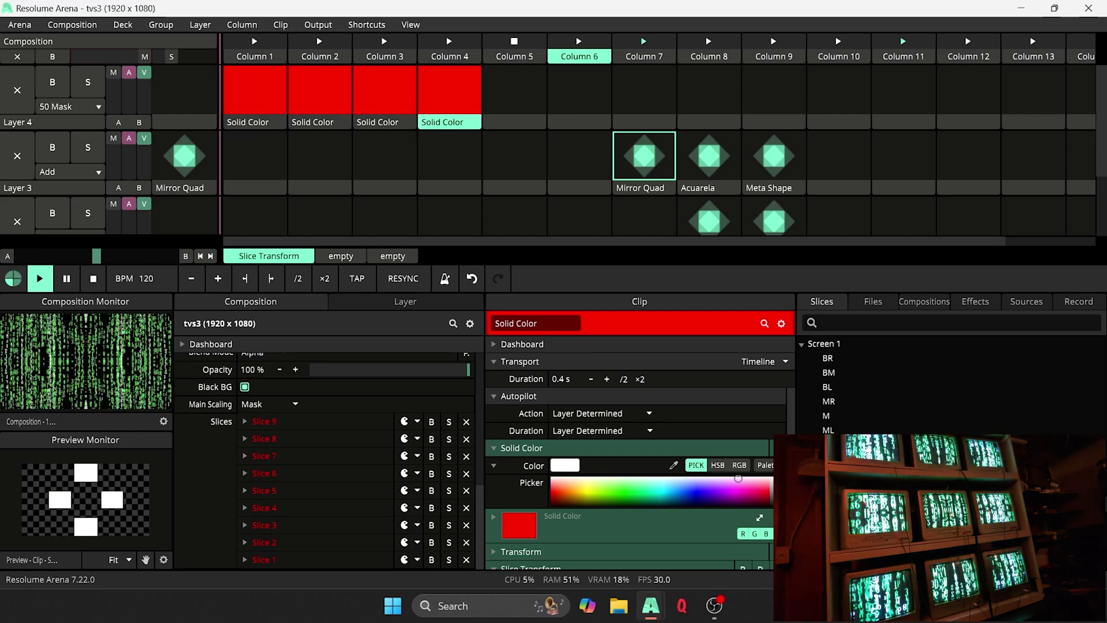
{"action": "scroll", "coordinate": [738, 497], "scroll_direction": "down", "scroll_amount": 3}
{"action": "scroll", "coordinate": [594, 531], "scroll_direction": "up", "scroll_amount": 3}
{"action": "scroll", "coordinate": [638, 526], "scroll_direction": "down", "scroll_amount": 3}
{"action": "left_click", "coordinate": [372, 123]}
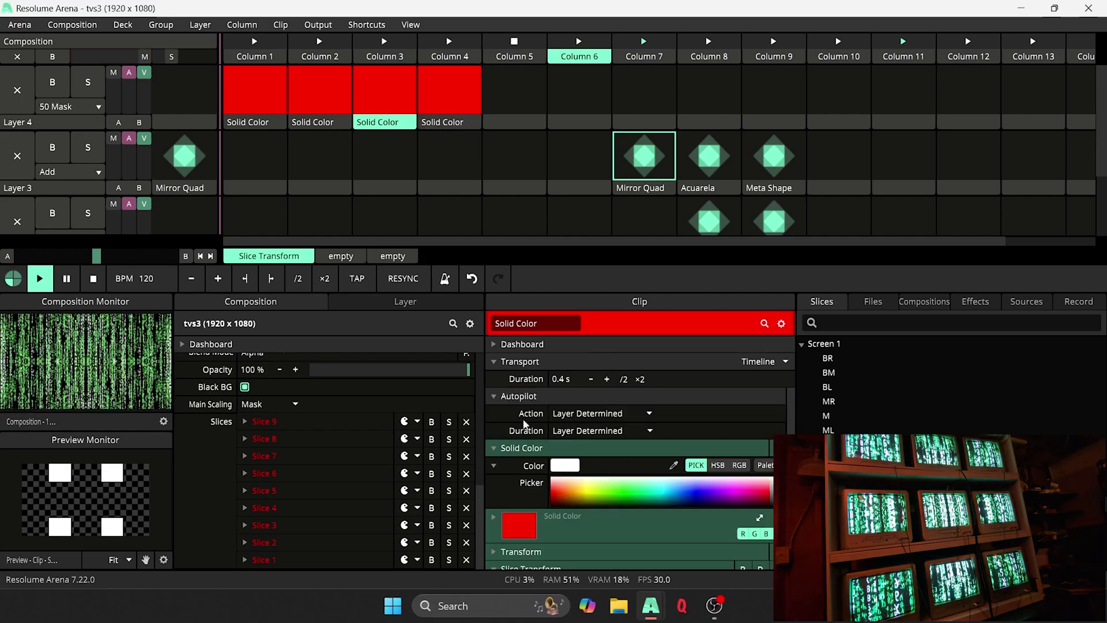
{"action": "scroll", "coordinate": [581, 510], "scroll_direction": "down", "scroll_amount": 3}
{"action": "left_click", "coordinate": [335, 123]}
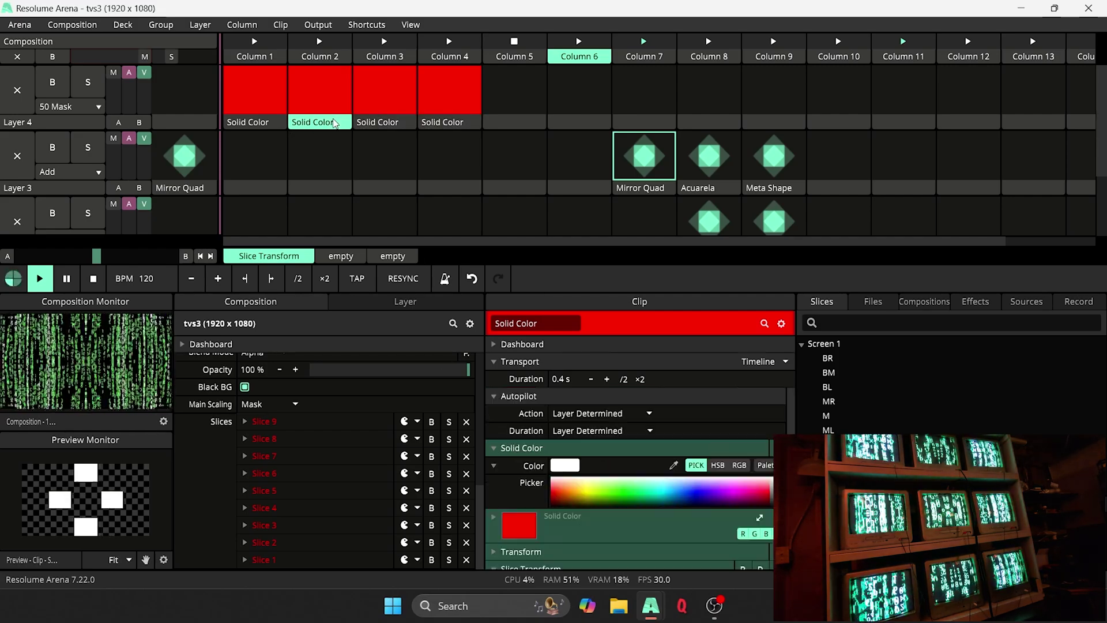
{"action": "left_click", "coordinate": [241, 122]}
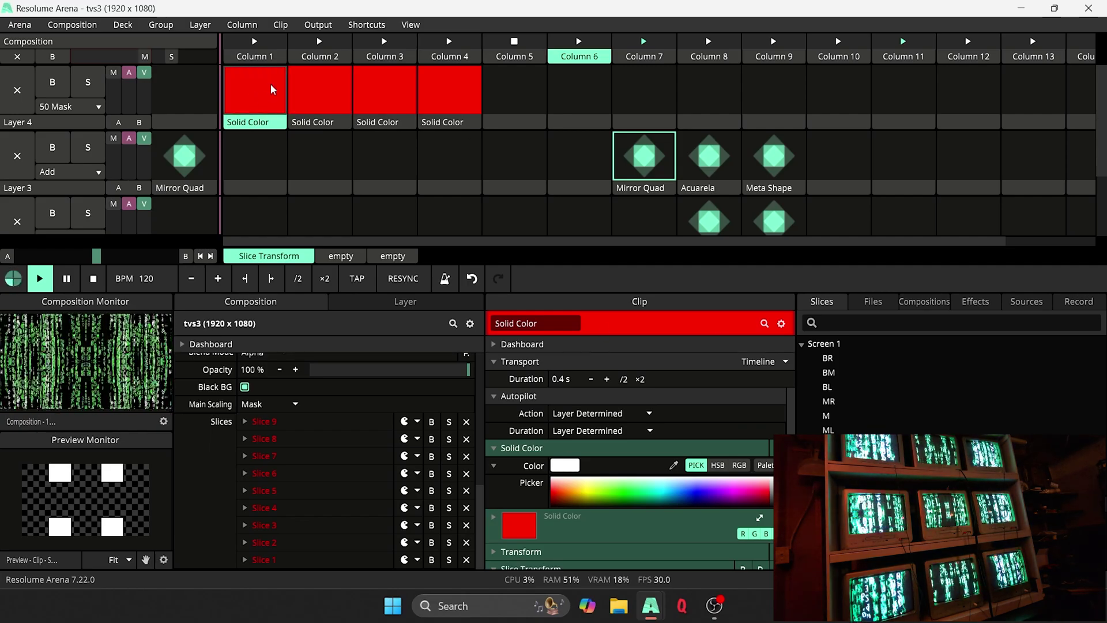
Launch the second red mask clip and keep Layer 4's blend mode at 50 Mask
{"action": "left_click", "coordinate": [320, 85]}
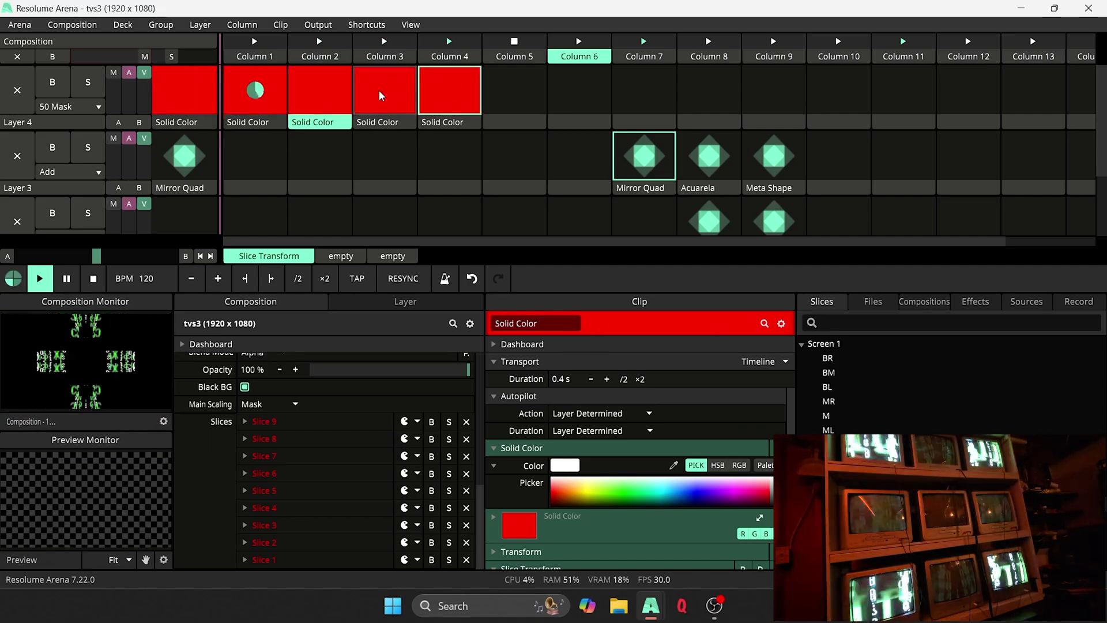
{"action": "left_click", "coordinate": [60, 107]}
{"action": "left_click", "coordinate": [61, 111]}
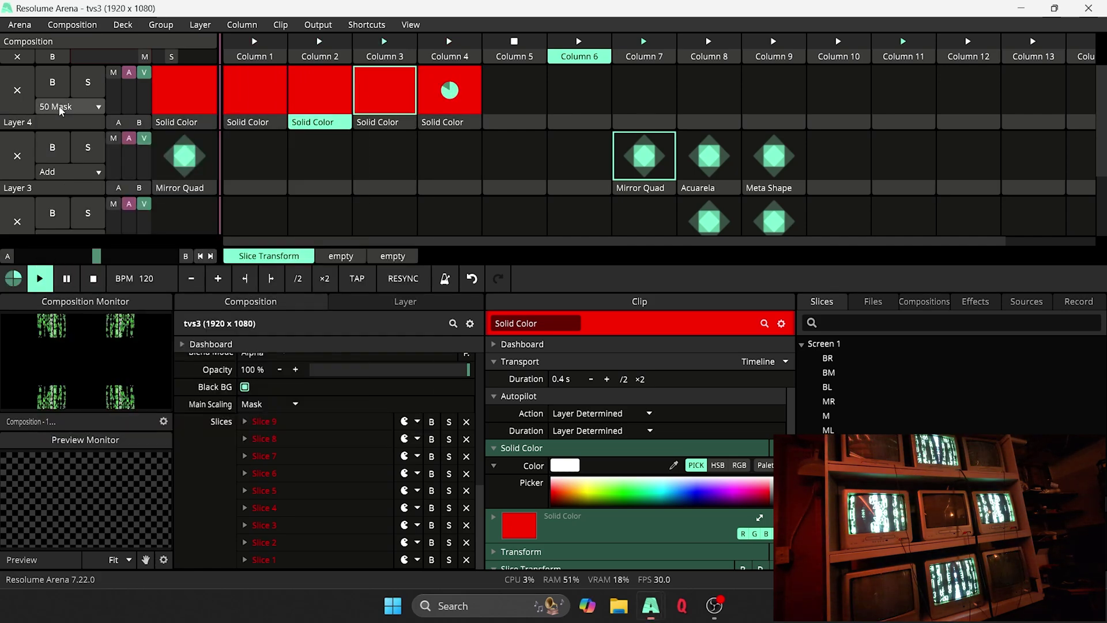
{"action": "left_click", "coordinate": [89, 109]}
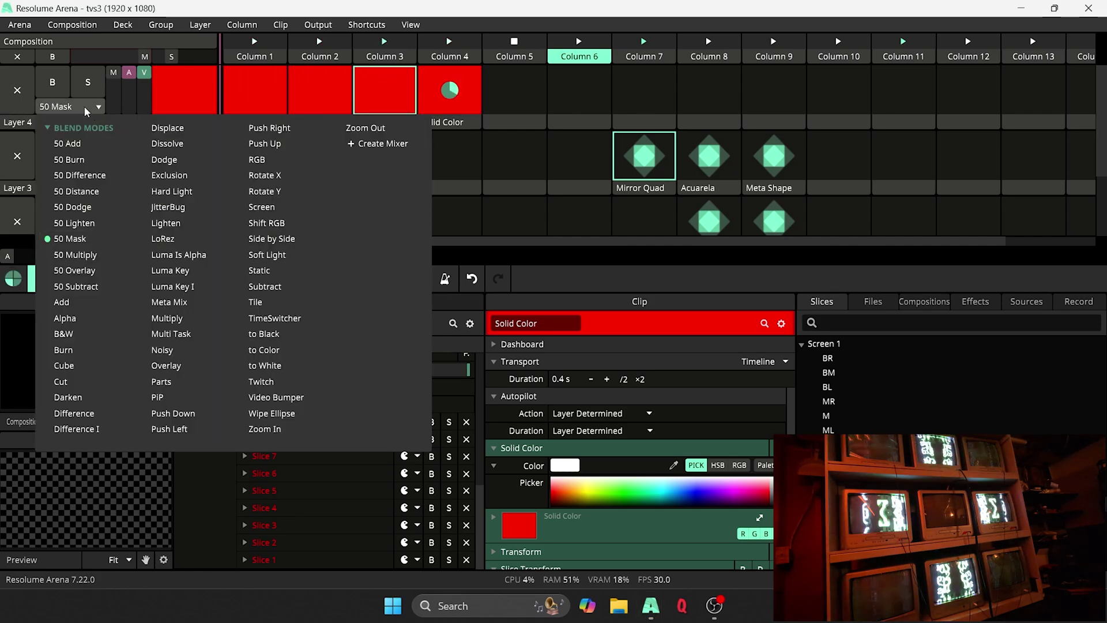
{"action": "left_click", "coordinate": [84, 106]}
Set Layer 4's Autopilot direction to forward instead of random
{"action": "left_click", "coordinate": [45, 123]}
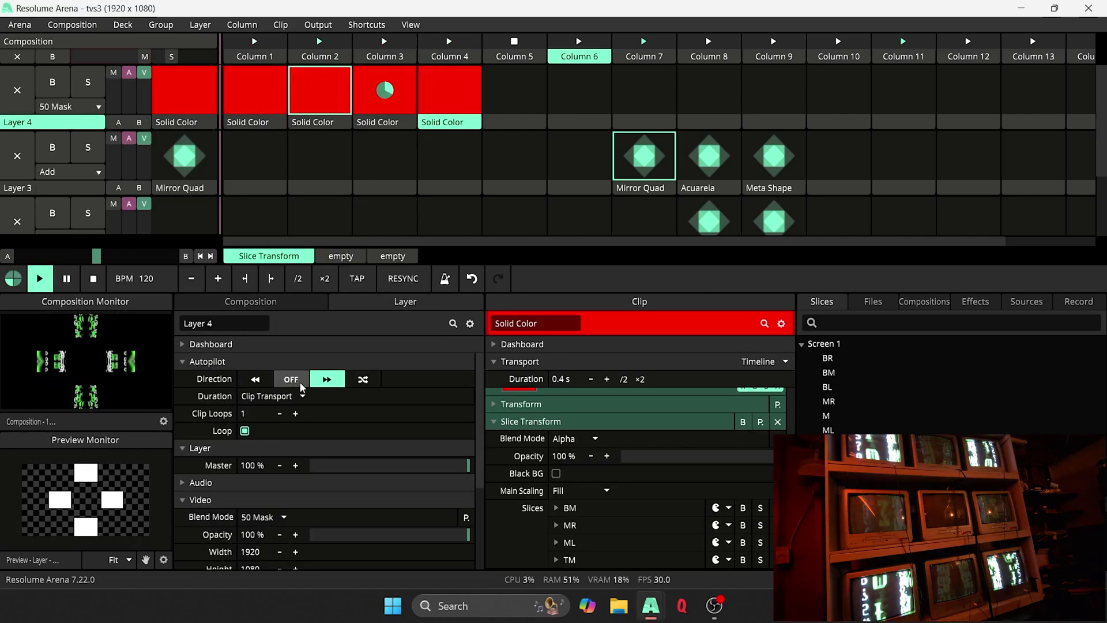
{"action": "left_click", "coordinate": [364, 379]}
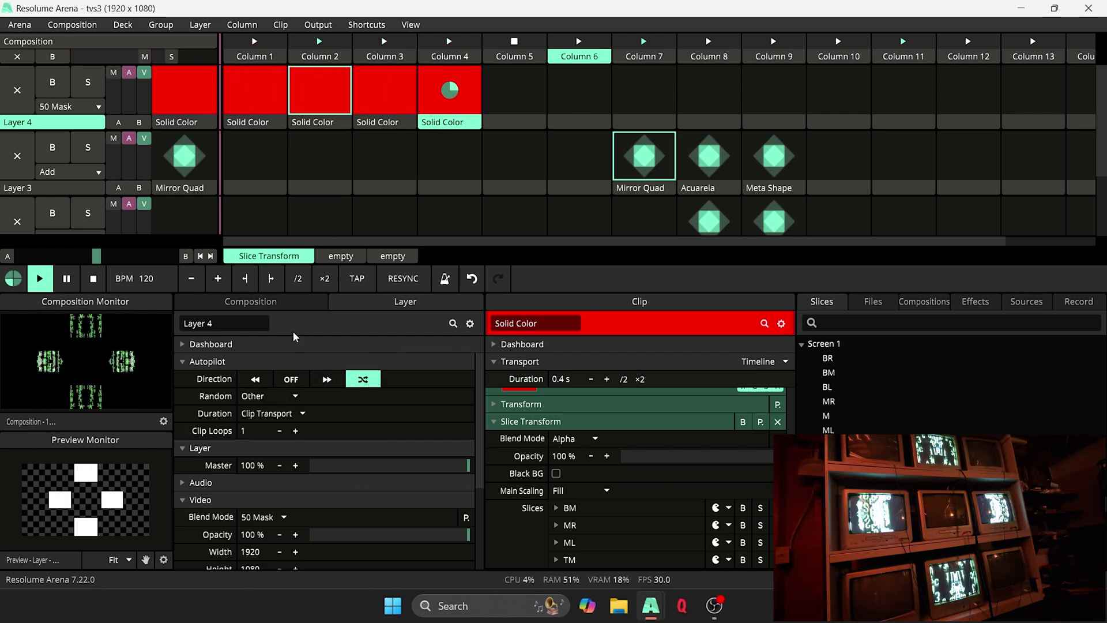
{"action": "left_click", "coordinate": [325, 380]}
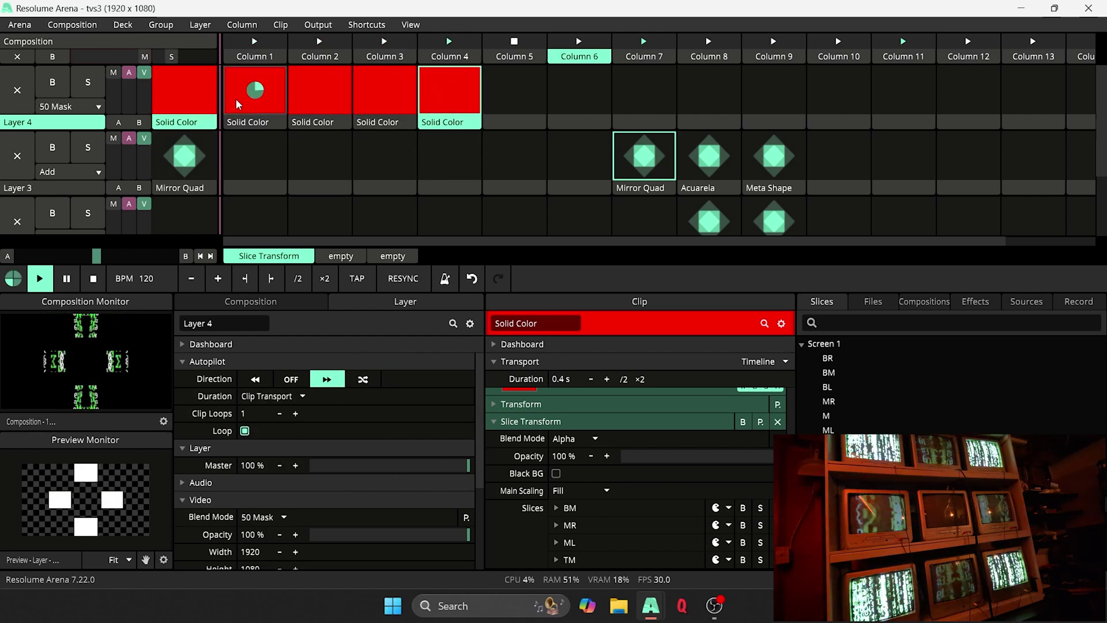
{"action": "left_click", "coordinate": [261, 113]}
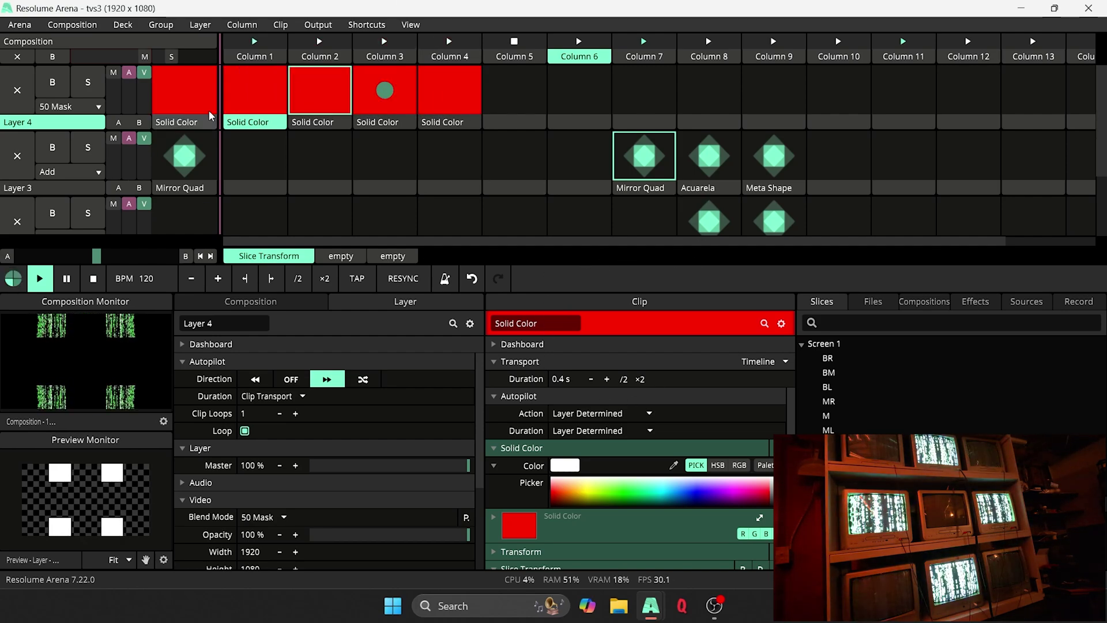
Stop the Layer 4 mask chaser and play Spiral from Layer 1, Column 8, replacing Matrix
{"action": "left_click", "coordinate": [502, 91]}
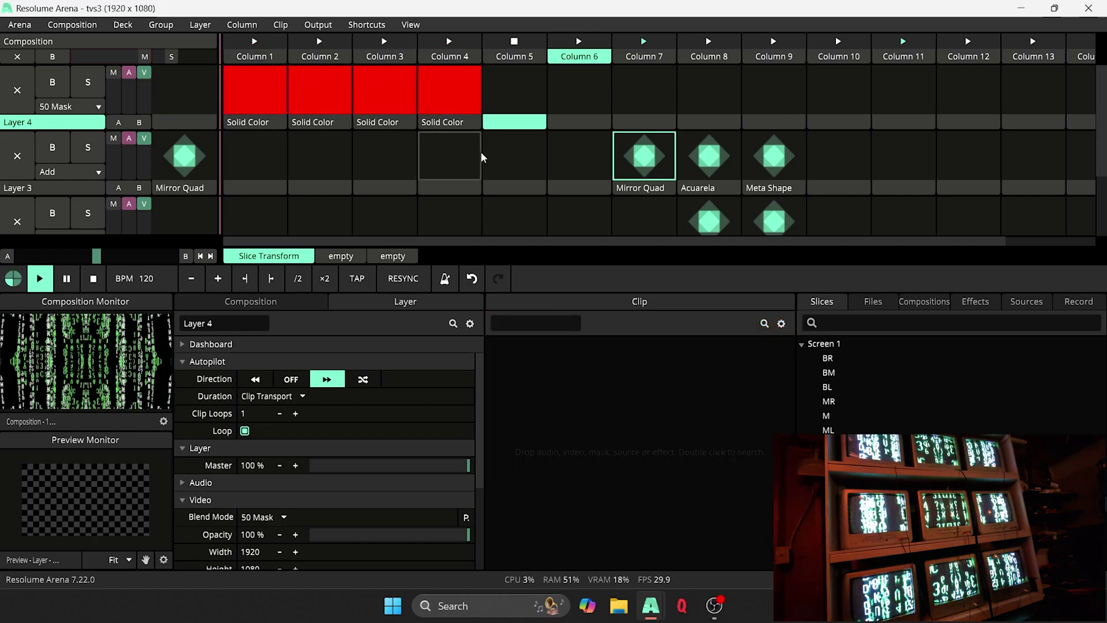
{"action": "scroll", "coordinate": [567, 126], "scroll_direction": "down", "scroll_amount": 2}
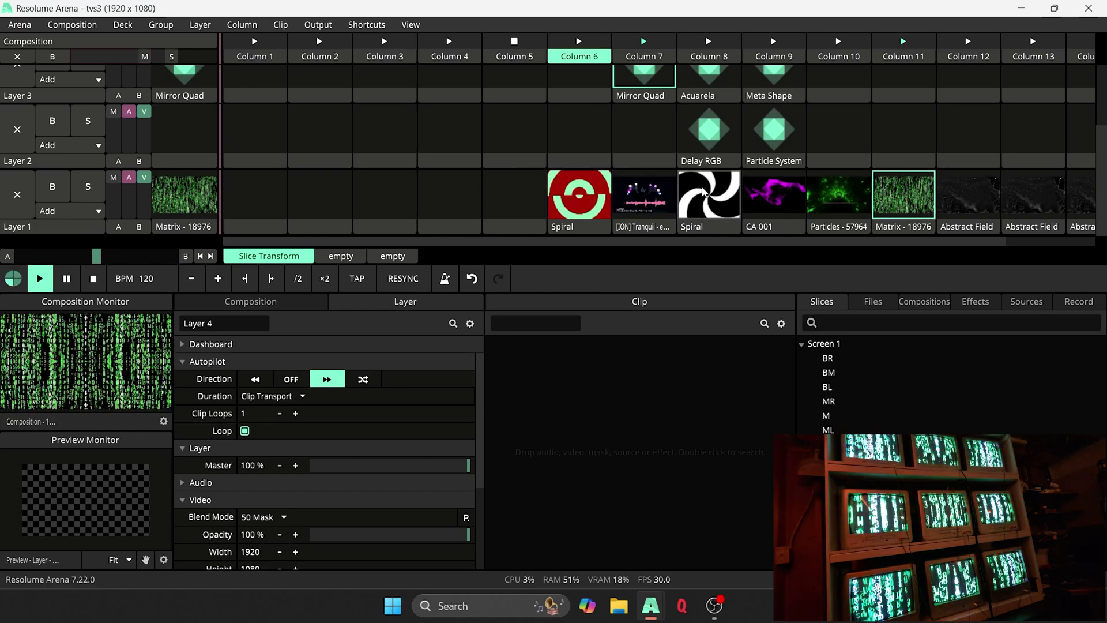
{"action": "left_click", "coordinate": [730, 199]}
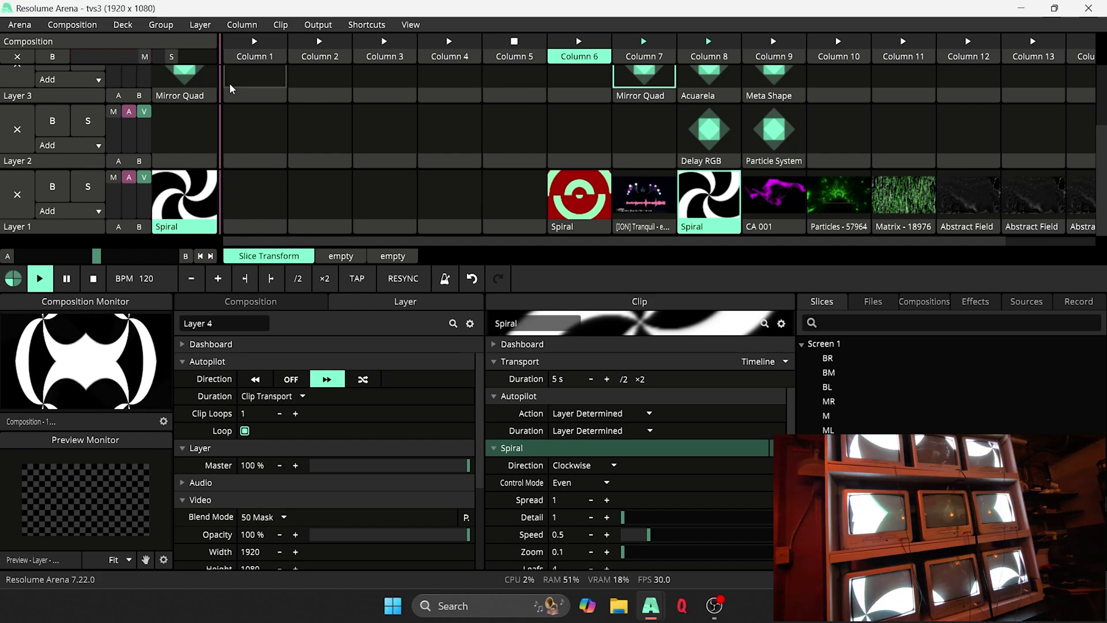
Reopen Advanced Output and step through the BM, BL, MR, M, ML, TL and TM slices
{"action": "left_click", "coordinate": [323, 27]}
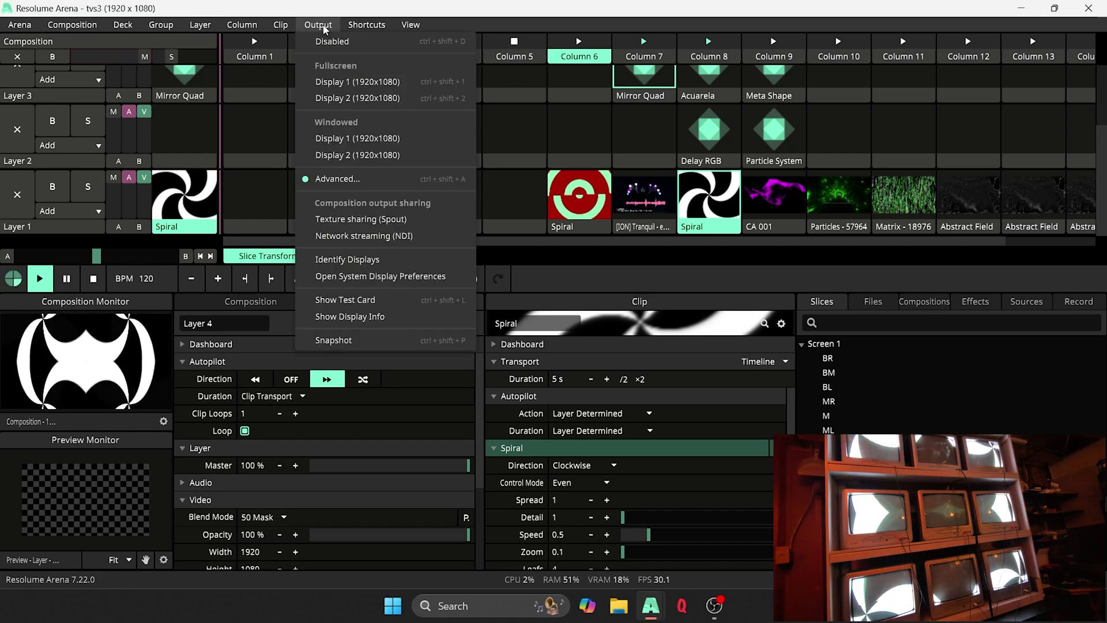
{"action": "left_click", "coordinate": [360, 179]}
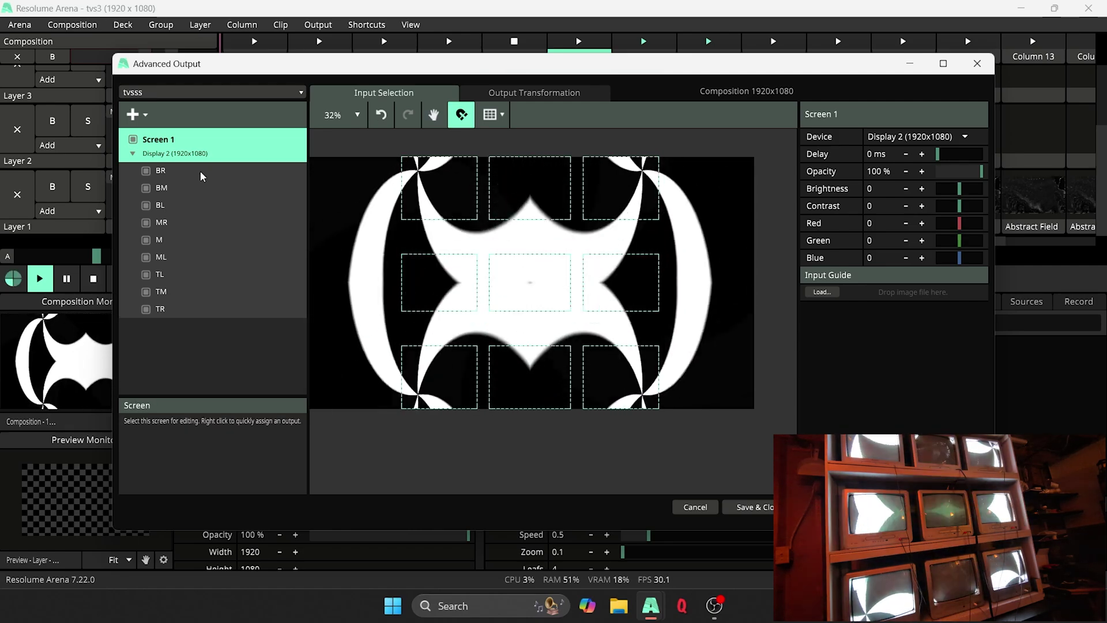
{"action": "left_click", "coordinate": [173, 188]}
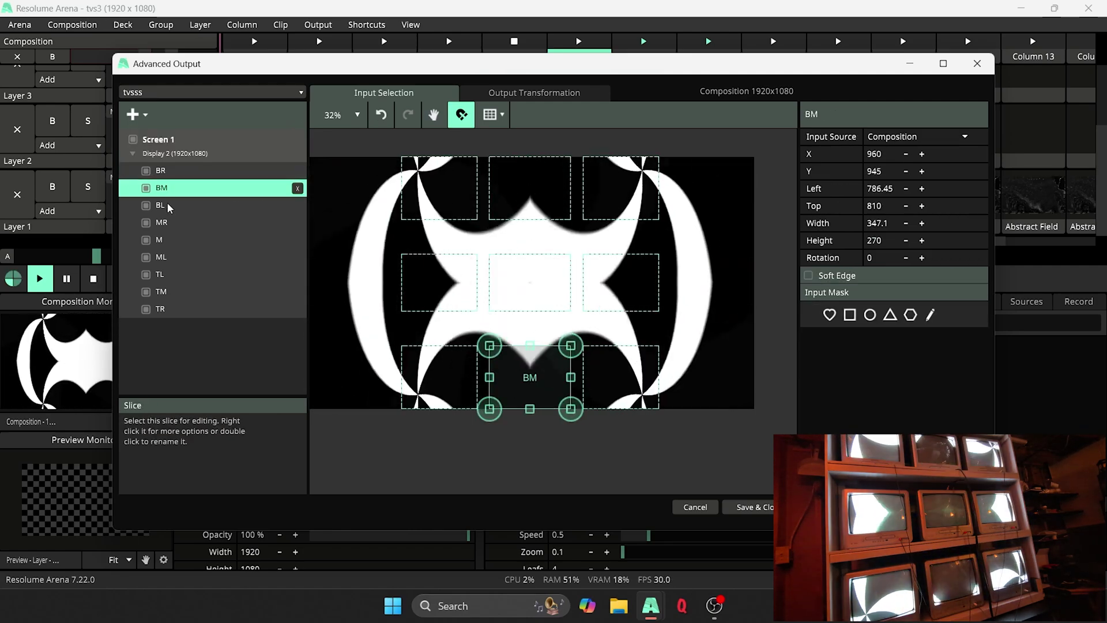
{"action": "left_click", "coordinate": [170, 205]}
{"action": "left_click", "coordinate": [169, 223]}
{"action": "left_click", "coordinate": [170, 240]}
{"action": "left_click", "coordinate": [171, 257]}
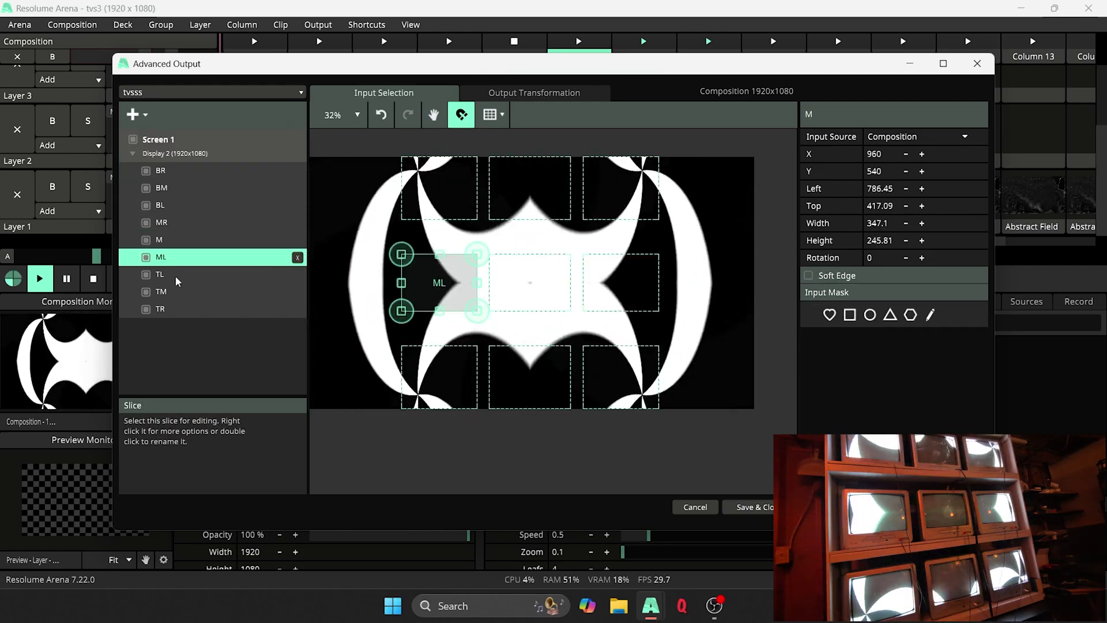
{"action": "left_click", "coordinate": [175, 290]}
{"action": "left_click", "coordinate": [175, 275]}
{"action": "left_click", "coordinate": [174, 295]}
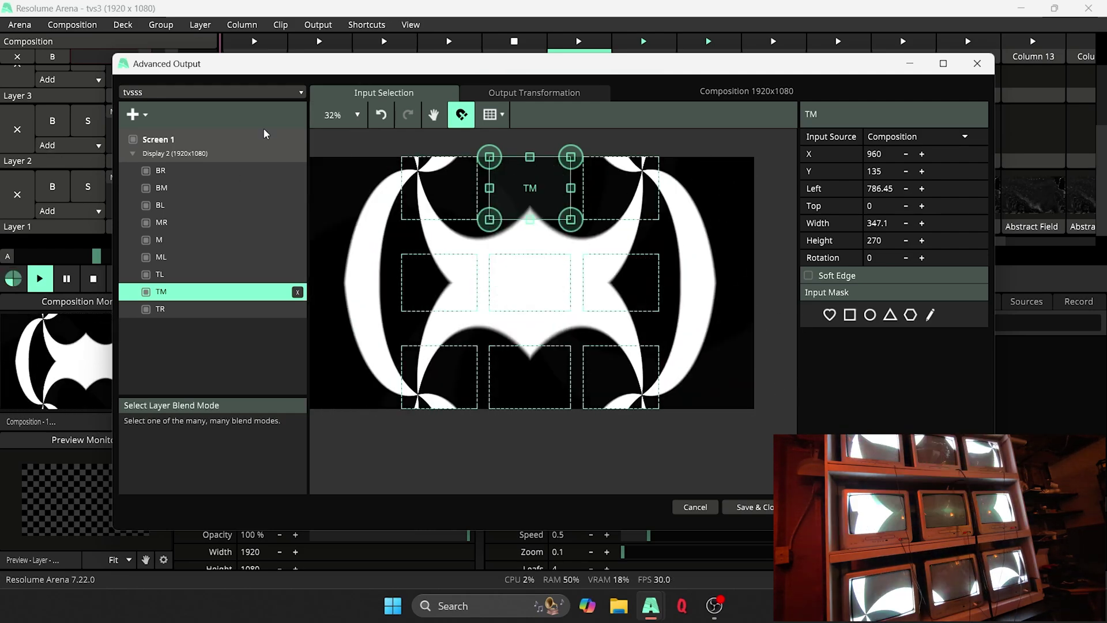
Check the TR and MR input regions, select Screen 1, and show the Output Transformation layout
{"action": "left_click", "coordinate": [165, 310]}
{"action": "left_click", "coordinate": [177, 171]}
{"action": "left_click", "coordinate": [175, 222]}
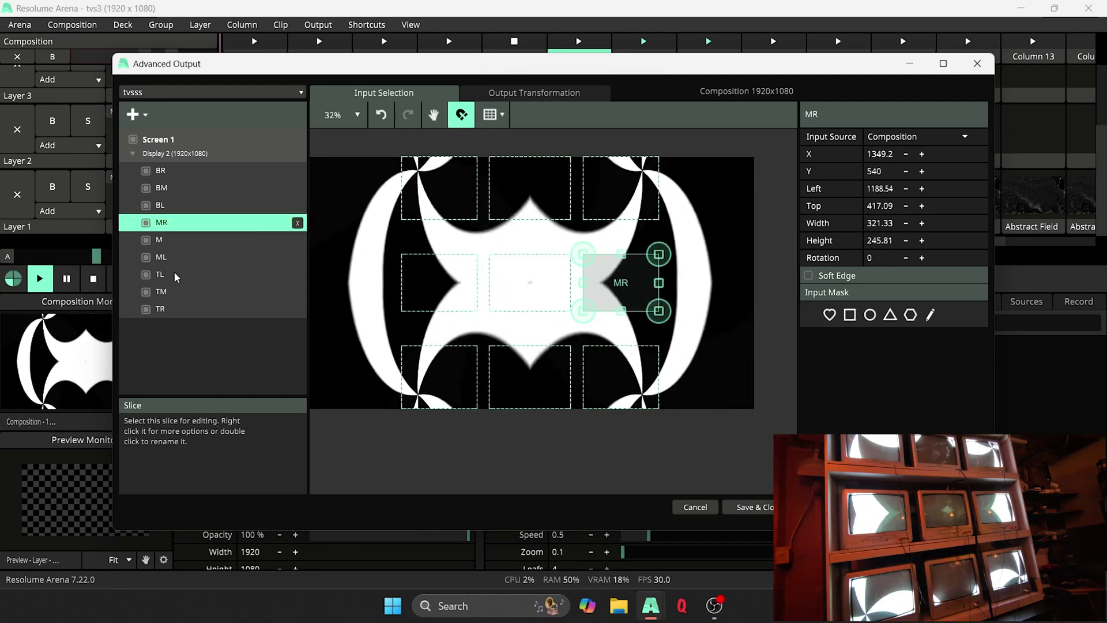
{"action": "left_click", "coordinate": [173, 142]}
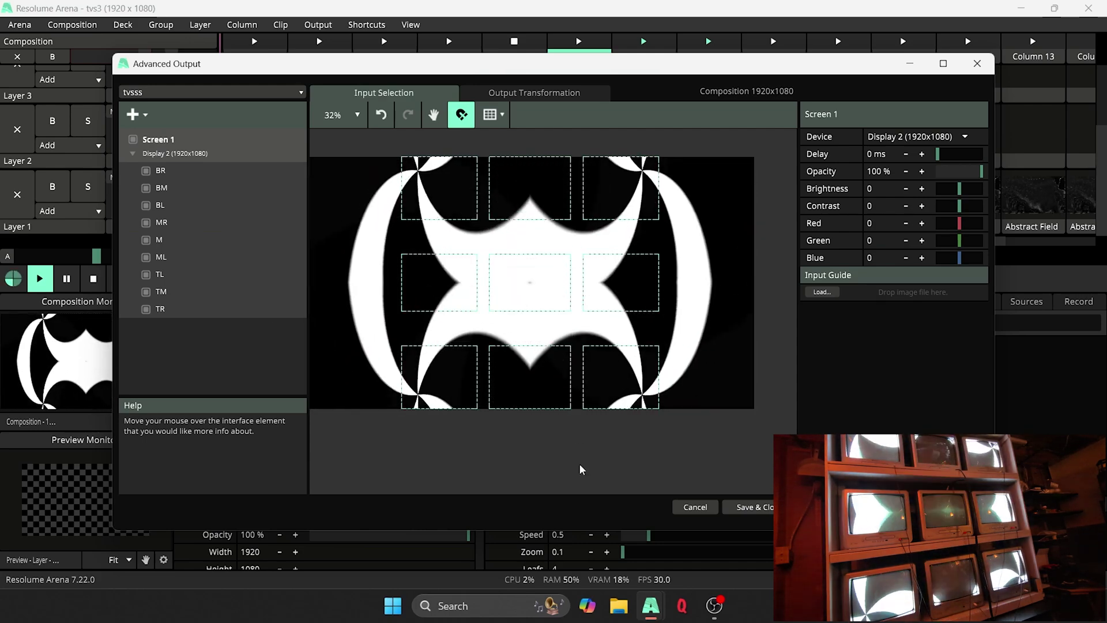
{"action": "left_click", "coordinate": [534, 95]}
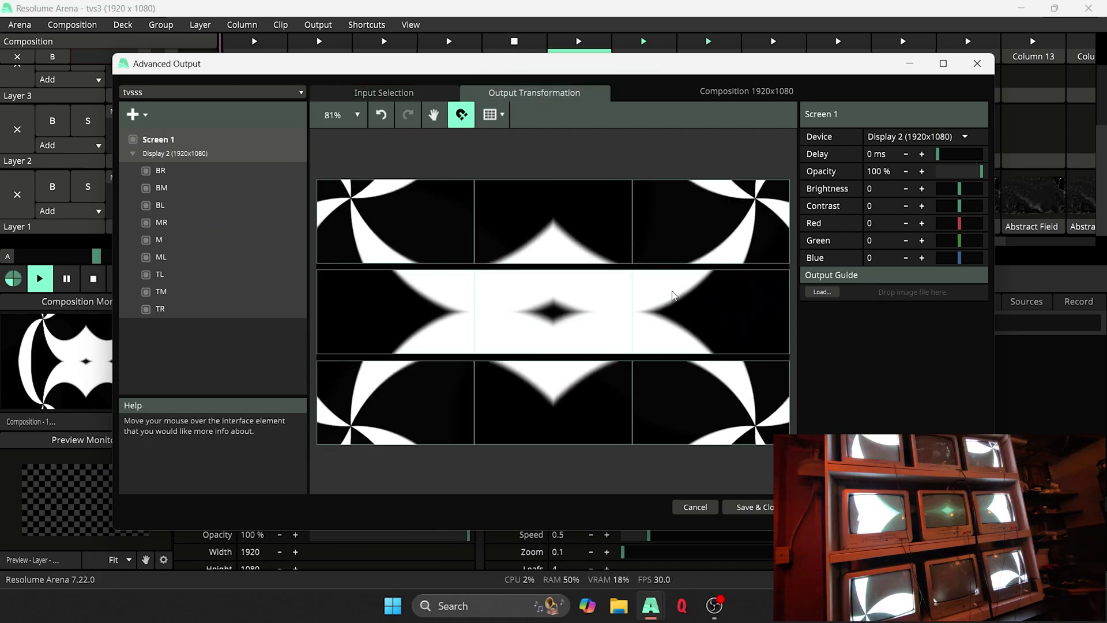
Raise ML's top edge, extend M's bottom edge, nudge MR down, then save and close
{"action": "left_click", "coordinate": [439, 279]}
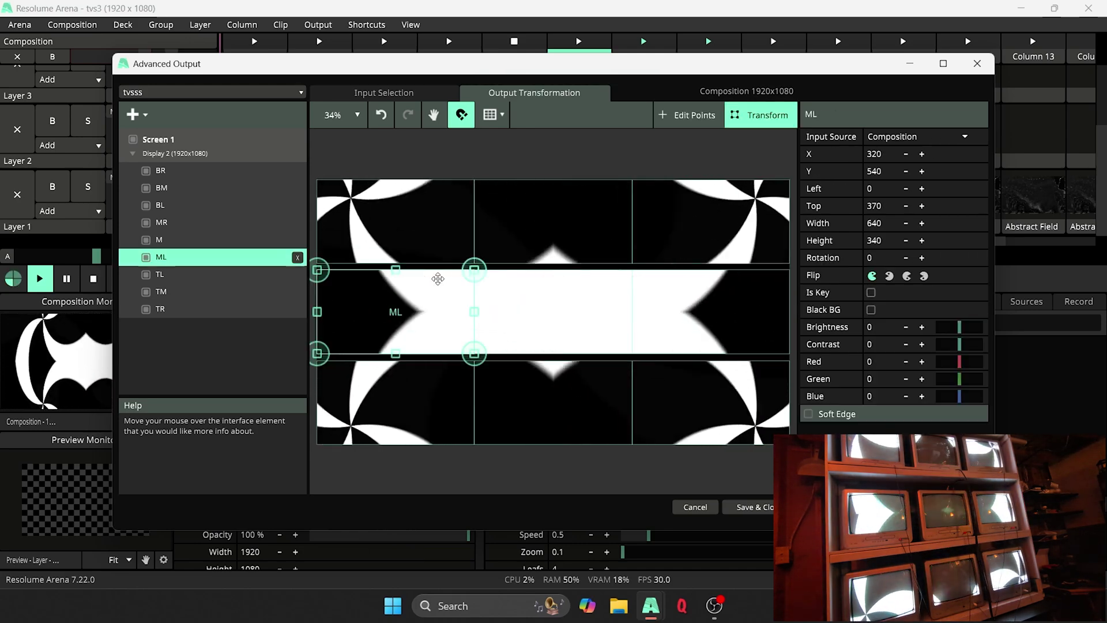
{"action": "left_click_drag", "start_coordinate": [395, 270], "coordinate": [396, 263]}
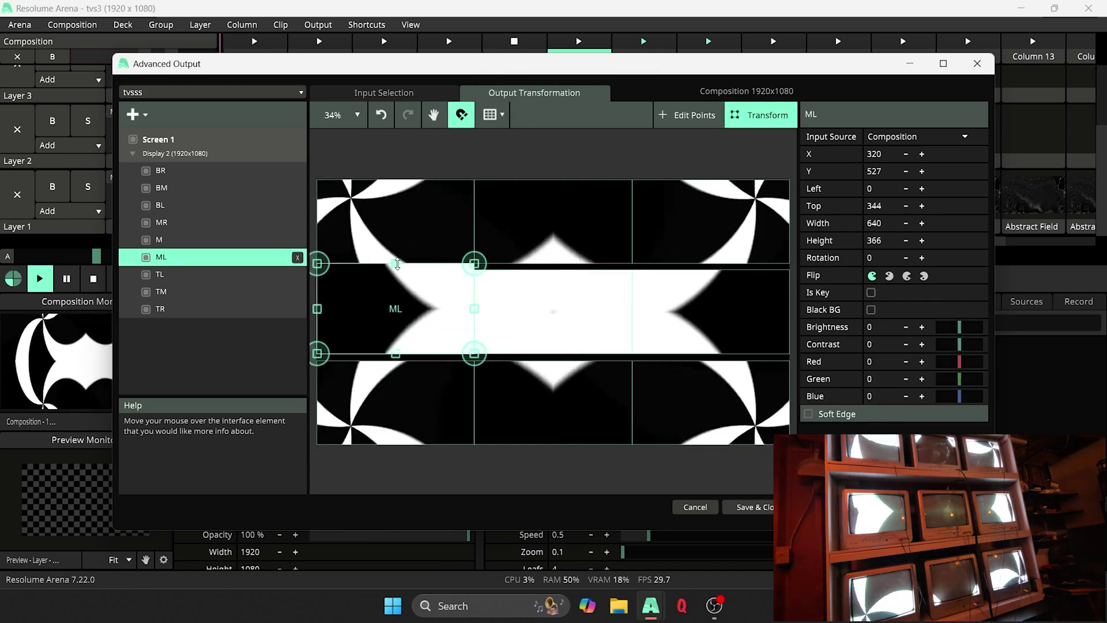
{"action": "left_click", "coordinate": [519, 351]}
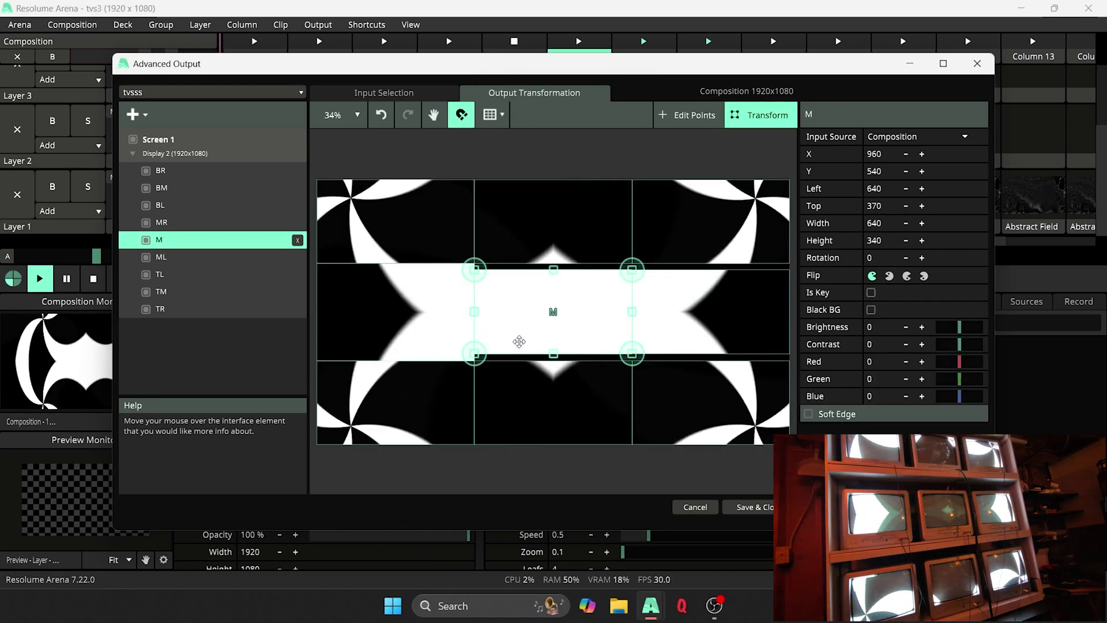
{"action": "left_click_drag", "start_coordinate": [520, 352], "coordinate": [553, 361]}
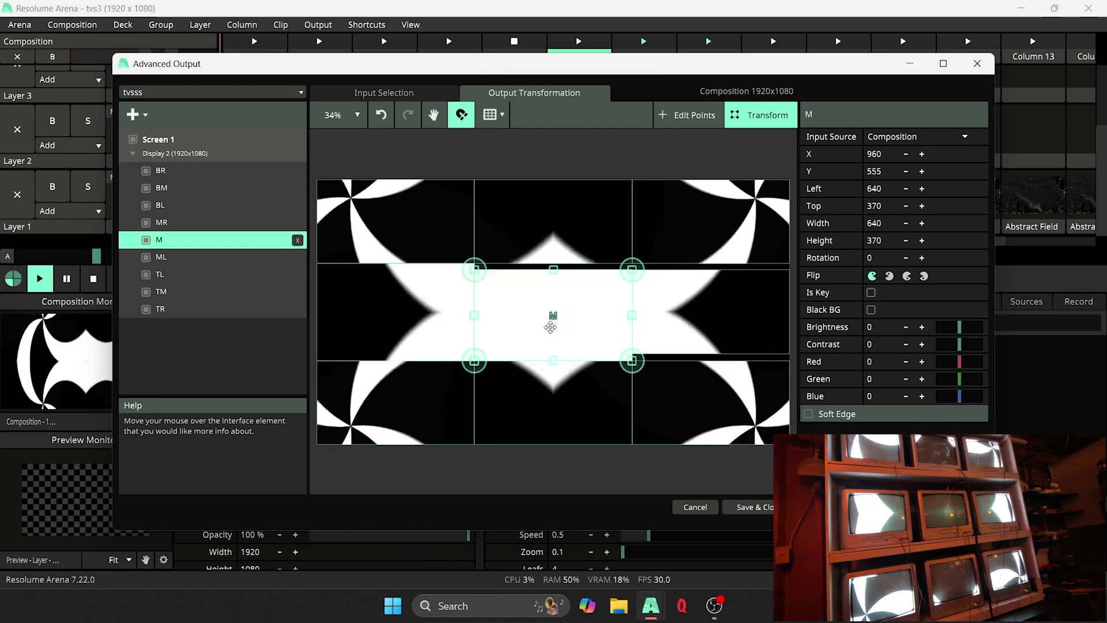
{"action": "left_click", "coordinate": [687, 272]}
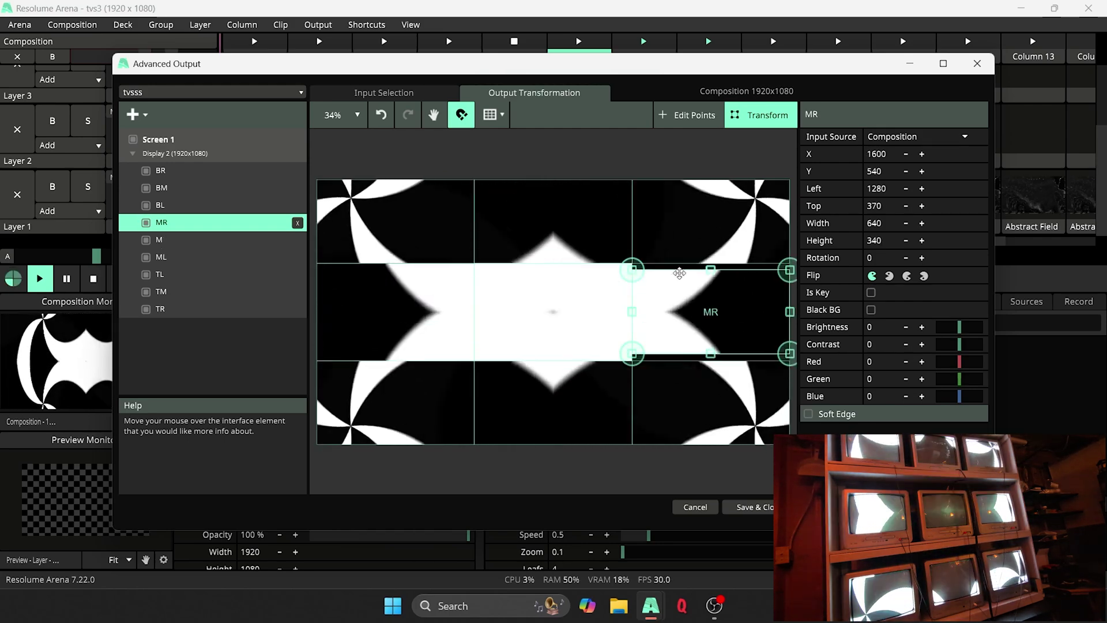
{"action": "left_click_drag", "start_coordinate": [687, 272], "coordinate": [711, 264]}
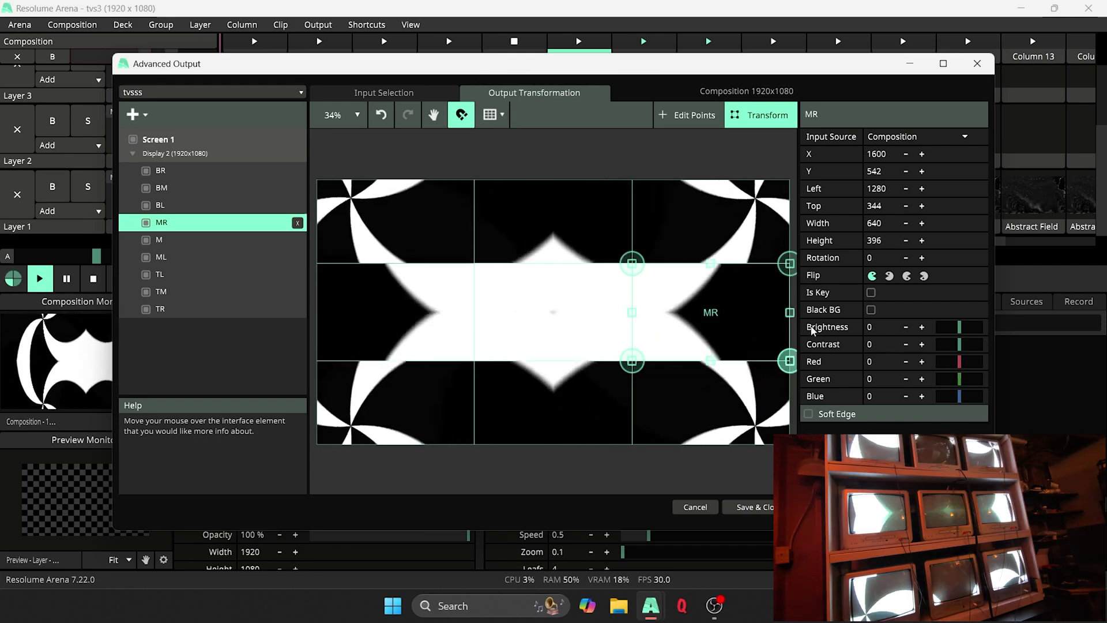
{"action": "left_click", "coordinate": [750, 507]}
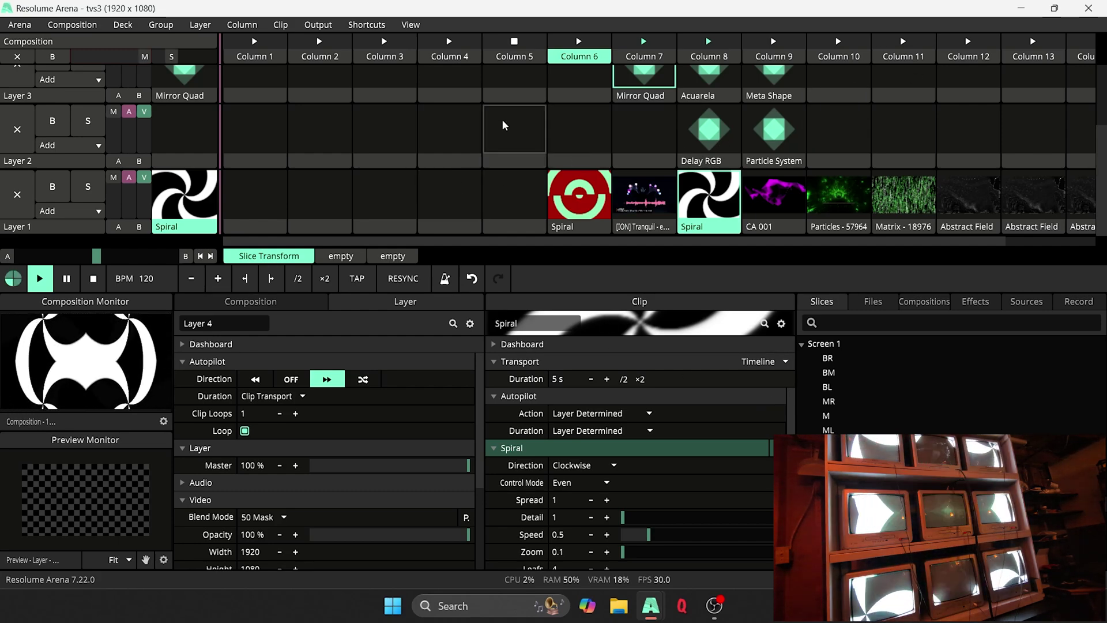
Stop the Layer 3 mask clip and reopen the Advanced Output setup
{"action": "left_click", "coordinate": [590, 92]}
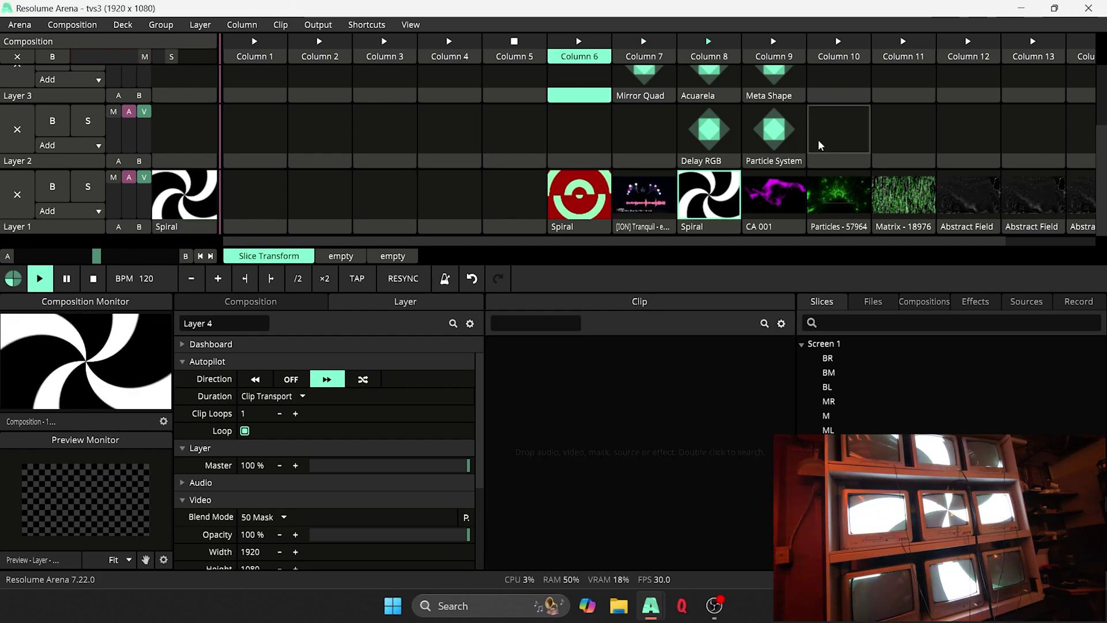
{"action": "left_click", "coordinate": [316, 26]}
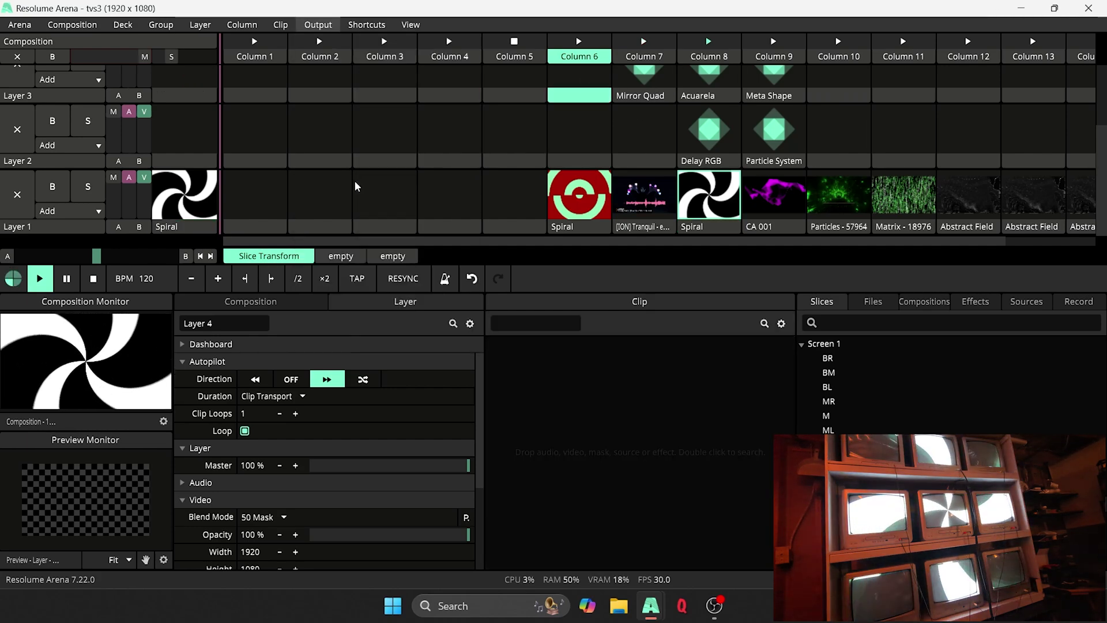
{"action": "left_click", "coordinate": [349, 180]}
{"action": "left_click", "coordinate": [473, 95]}
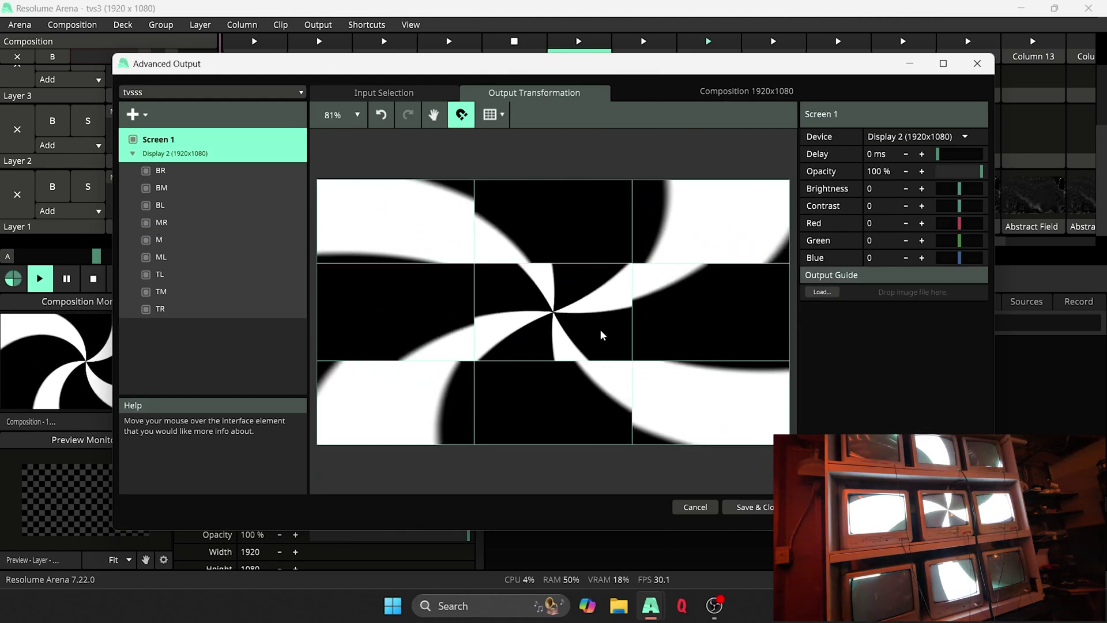
Shorten the M slice's bottom edge, raise the BR slice's top edge, then save and close
{"action": "left_click", "coordinate": [534, 317]}
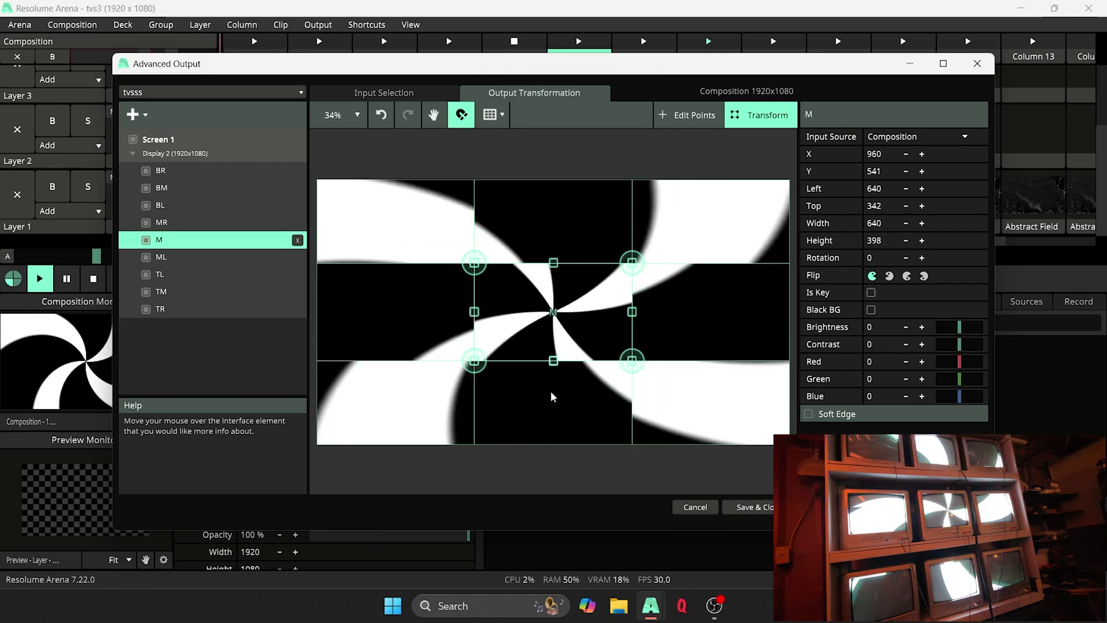
{"action": "left_click_drag", "start_coordinate": [554, 361], "coordinate": [554, 353]}
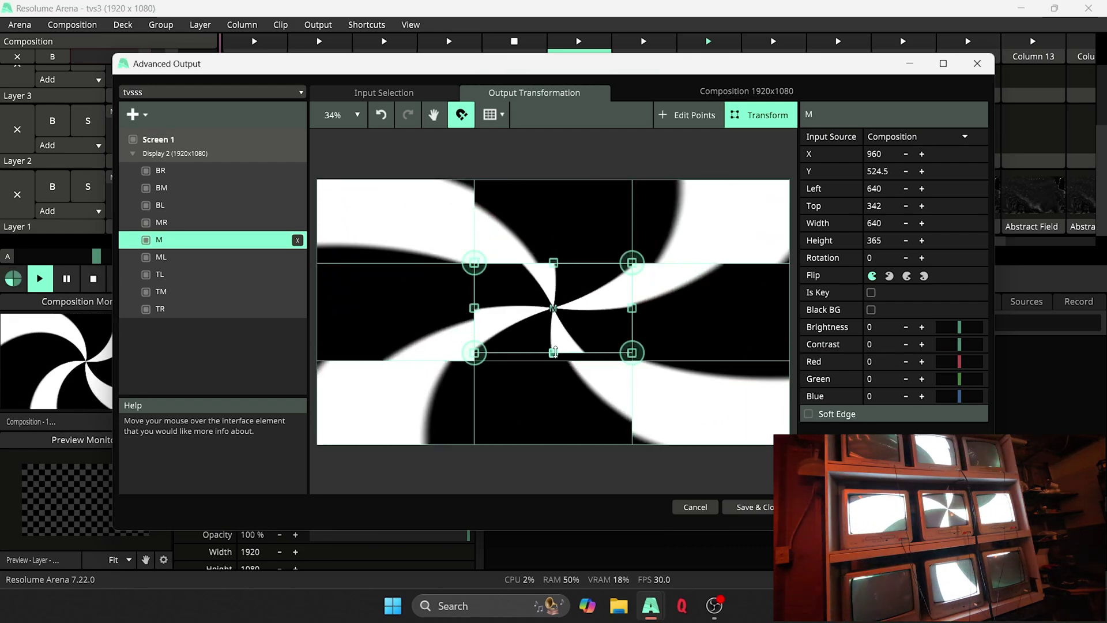
{"action": "left_click", "coordinate": [556, 367]}
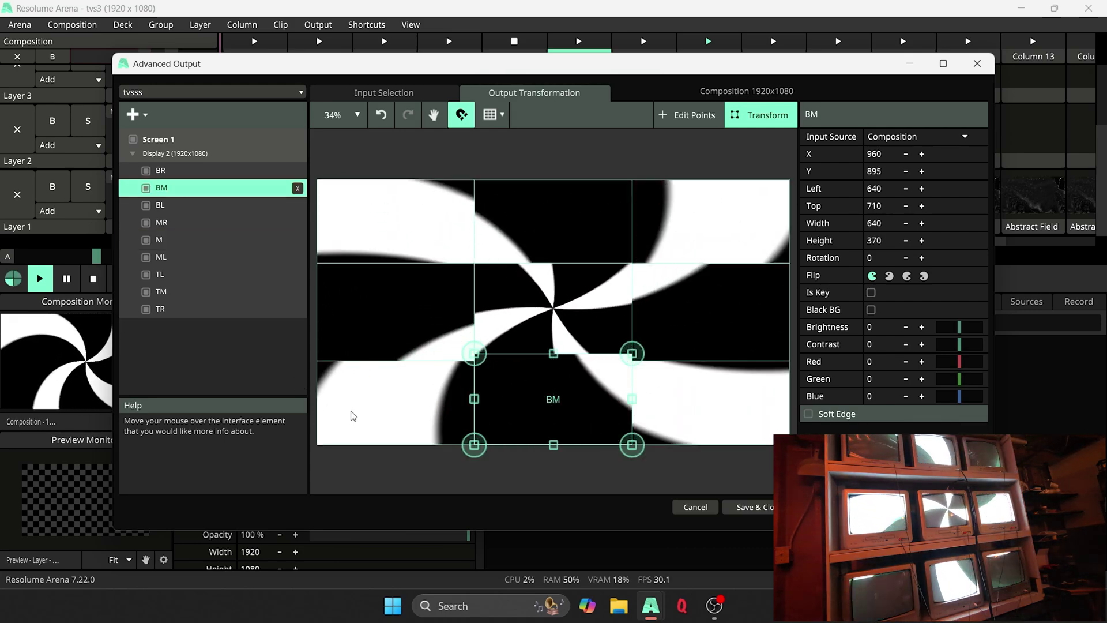
{"action": "left_click", "coordinate": [383, 379]}
{"action": "left_click", "coordinate": [384, 351]}
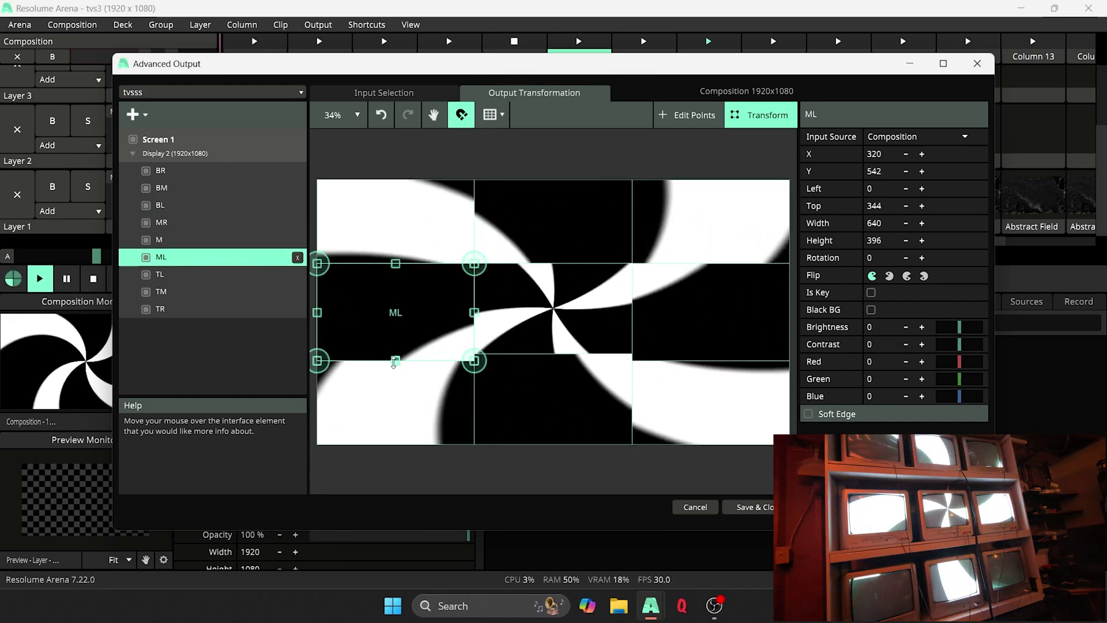
{"action": "left_click", "coordinate": [394, 363]}
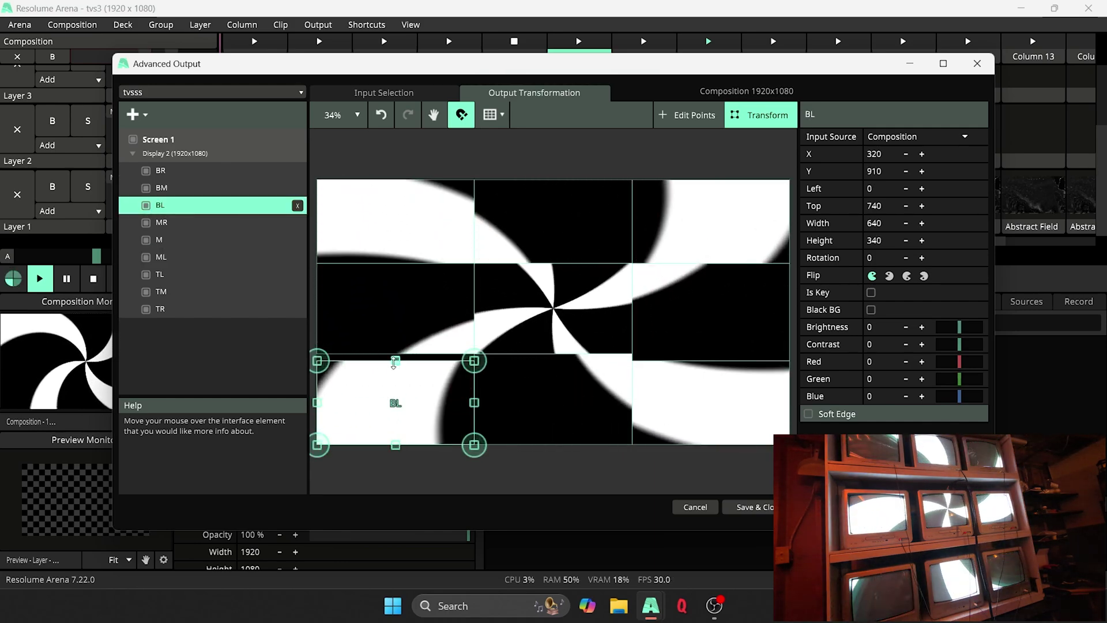
{"action": "left_click", "coordinate": [717, 381]}
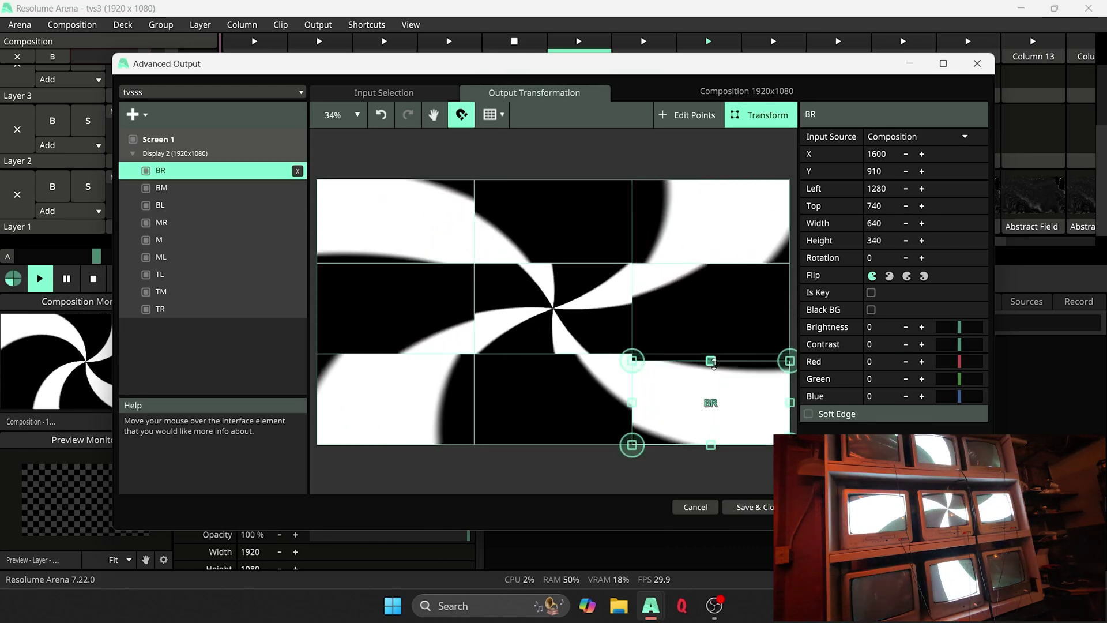
{"action": "left_click_drag", "start_coordinate": [712, 362], "coordinate": [712, 354]}
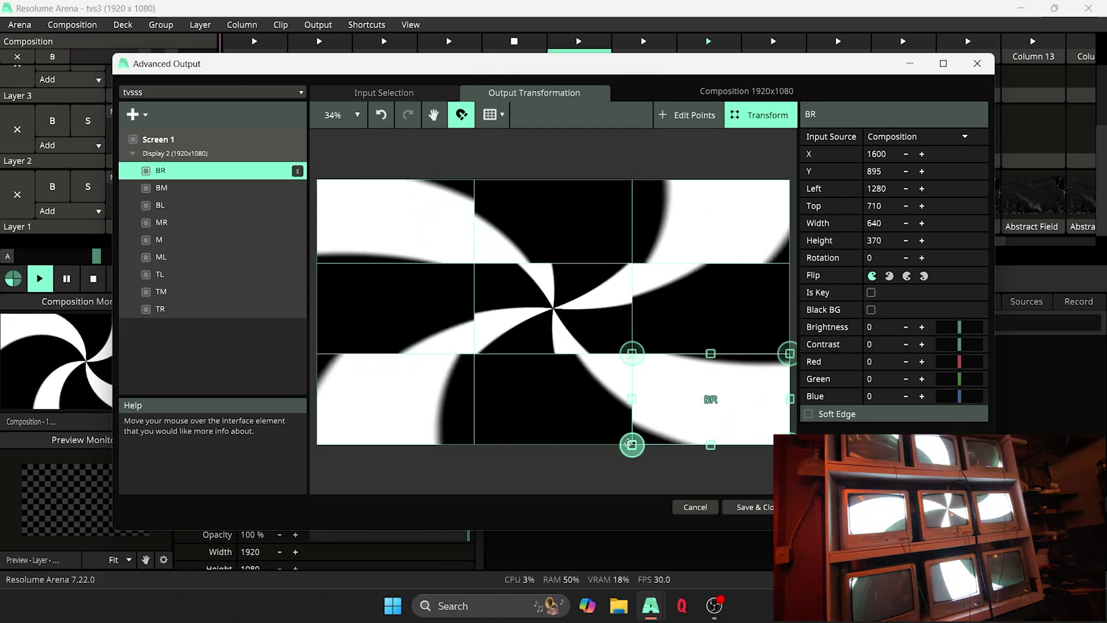
{"action": "left_click", "coordinate": [765, 510]}
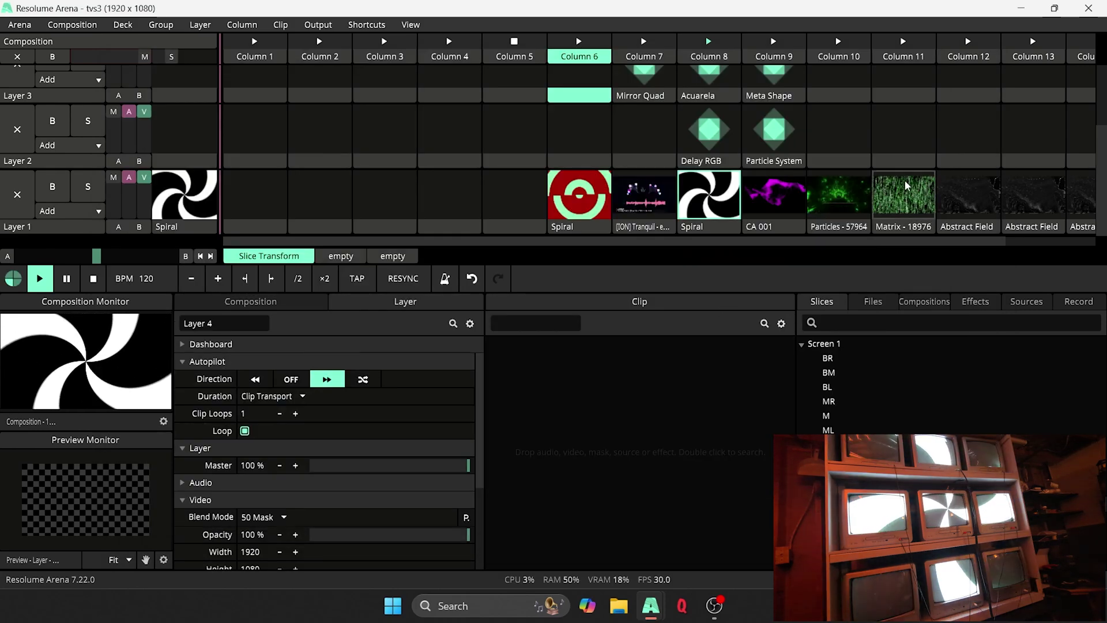
Launch the Delay RGB clip in Column 8 of Layer 2
{"action": "scroll", "coordinate": [716, 173], "scroll_direction": "up", "scroll_amount": 1}
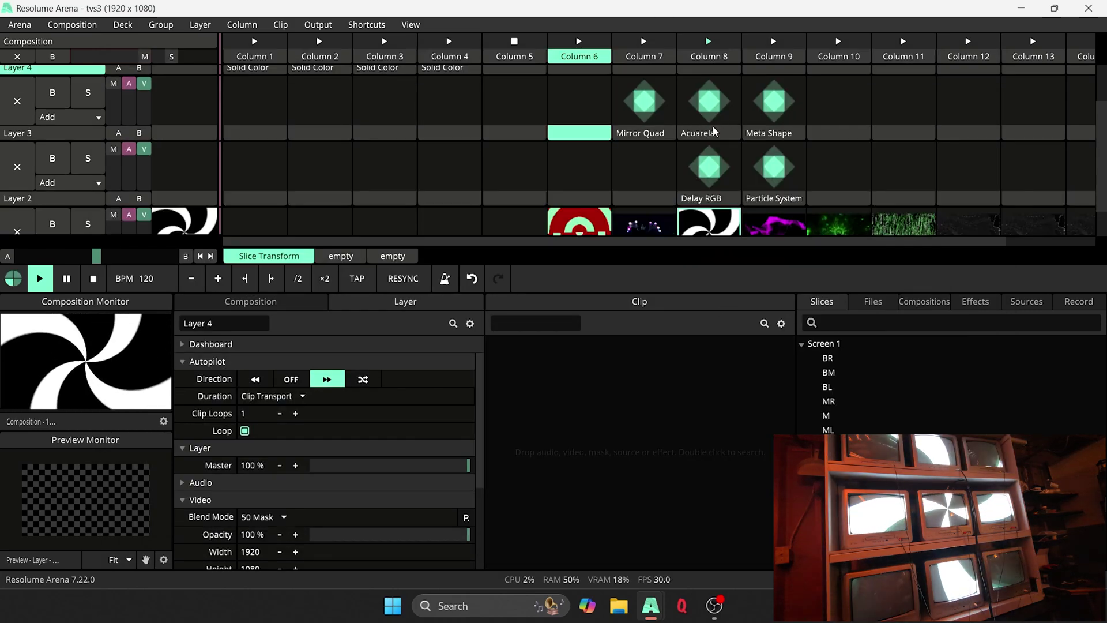
{"action": "left_click", "coordinate": [728, 173]}
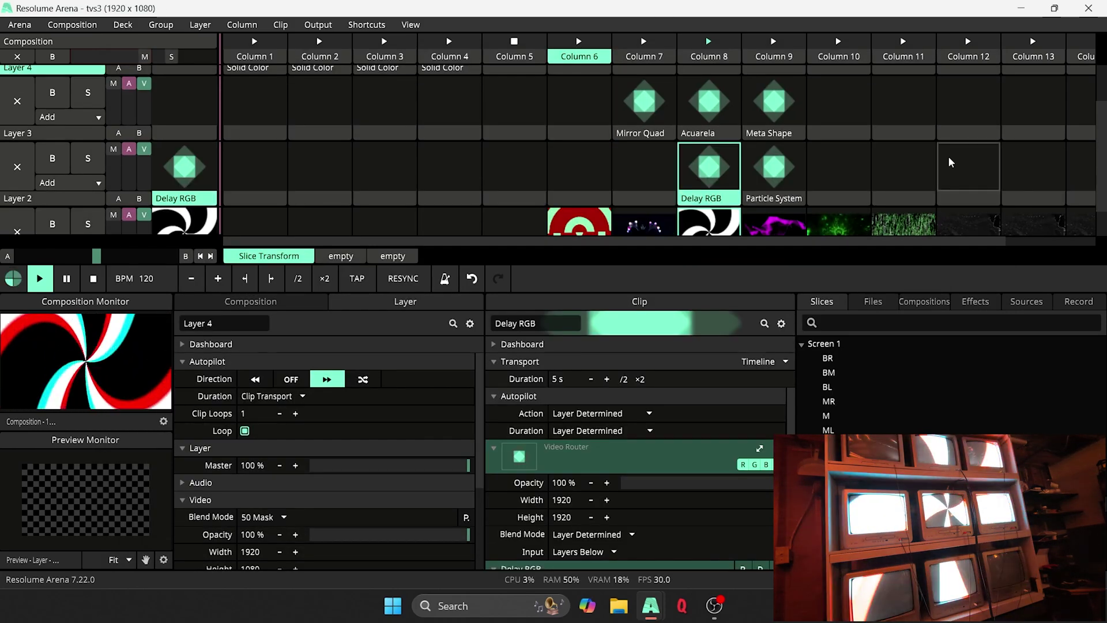